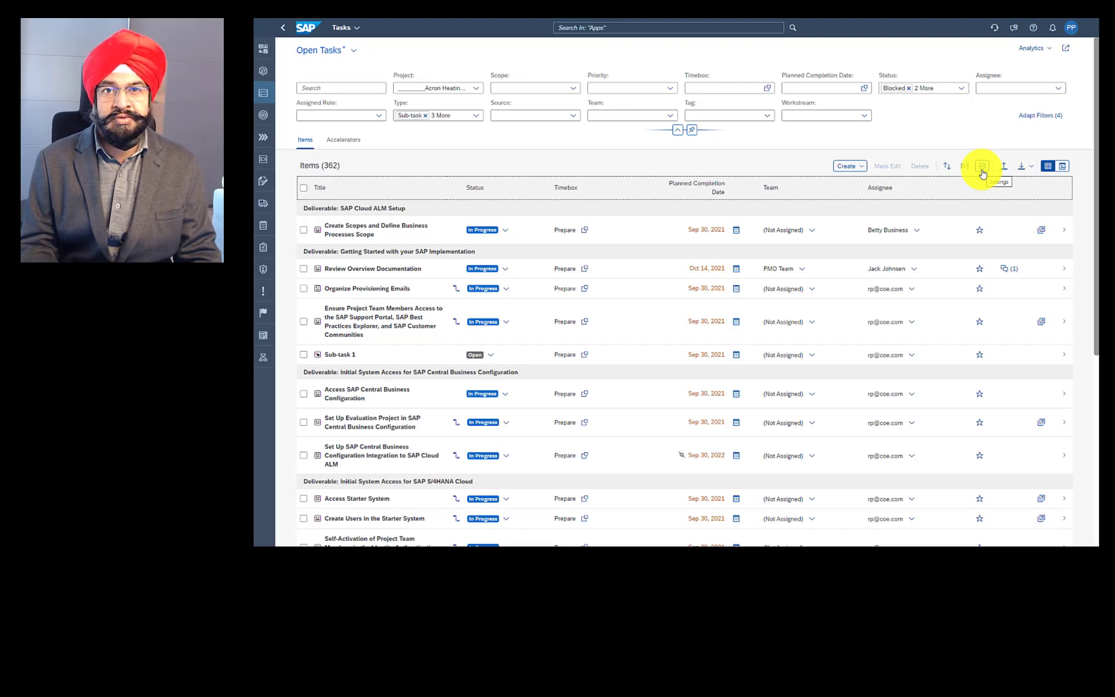
- Open the My Views list of saved task views, then close it again
{"action": "left_click", "coordinate": [354, 52]}
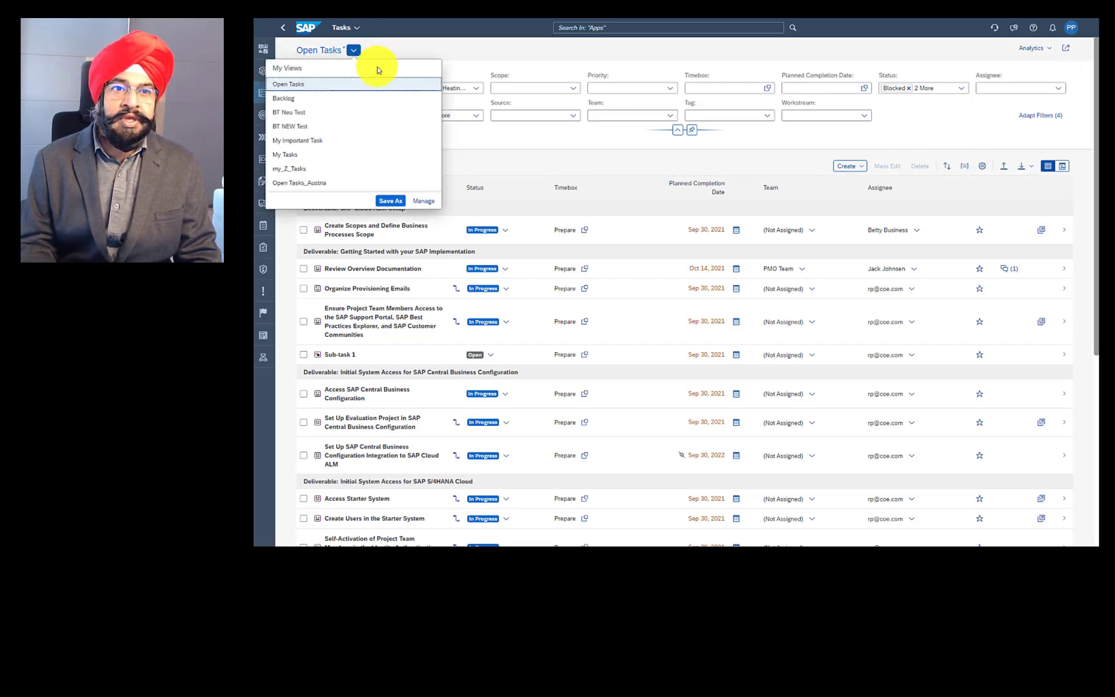
{"action": "left_click", "coordinate": [488, 141]}
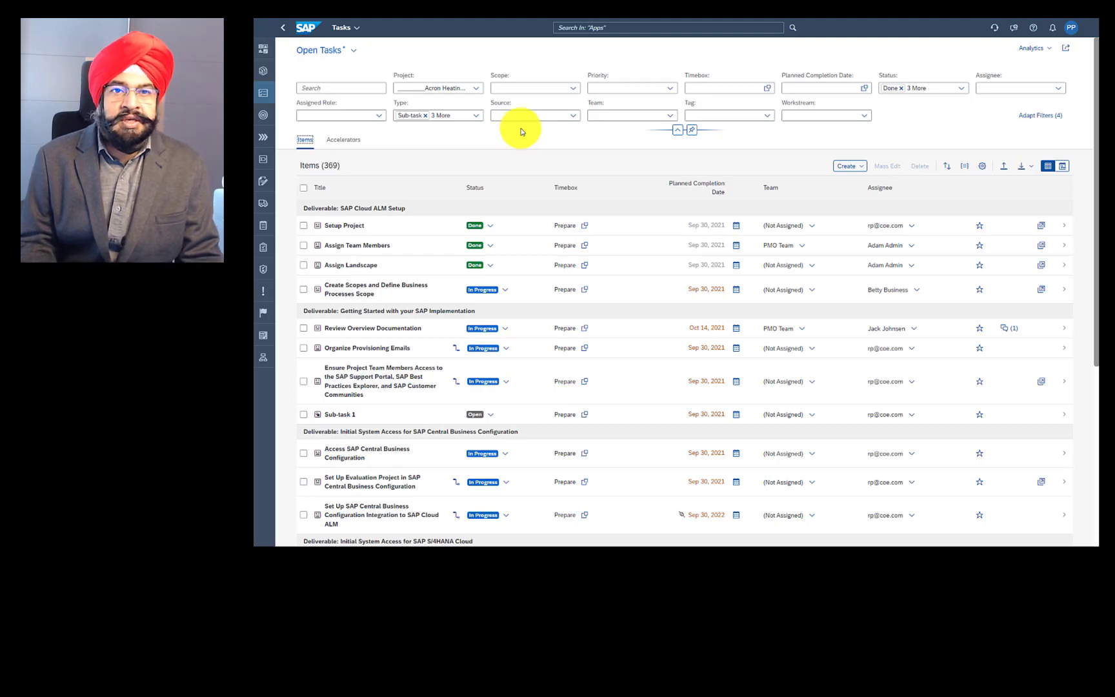
- Show the Source filter options, including ALM Setup, Scoping and Manually Created
{"action": "left_click", "coordinate": [572, 115]}
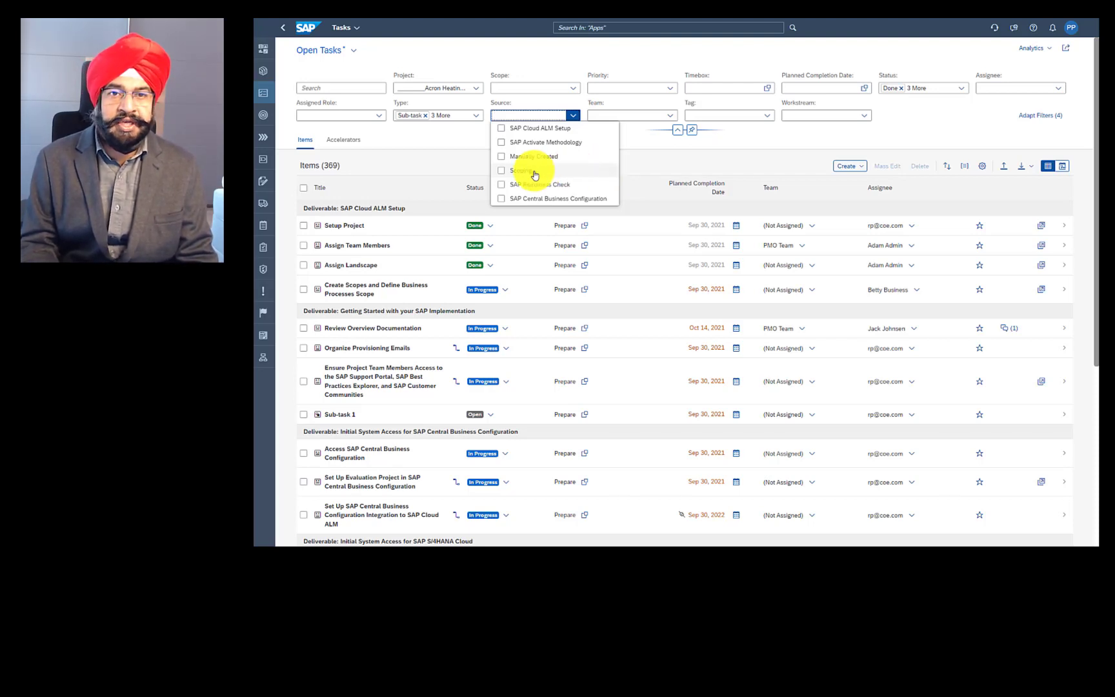
- Clear the Scoping source choice and close the Source list so 369 items show again
{"action": "left_click", "coordinate": [502, 171]}
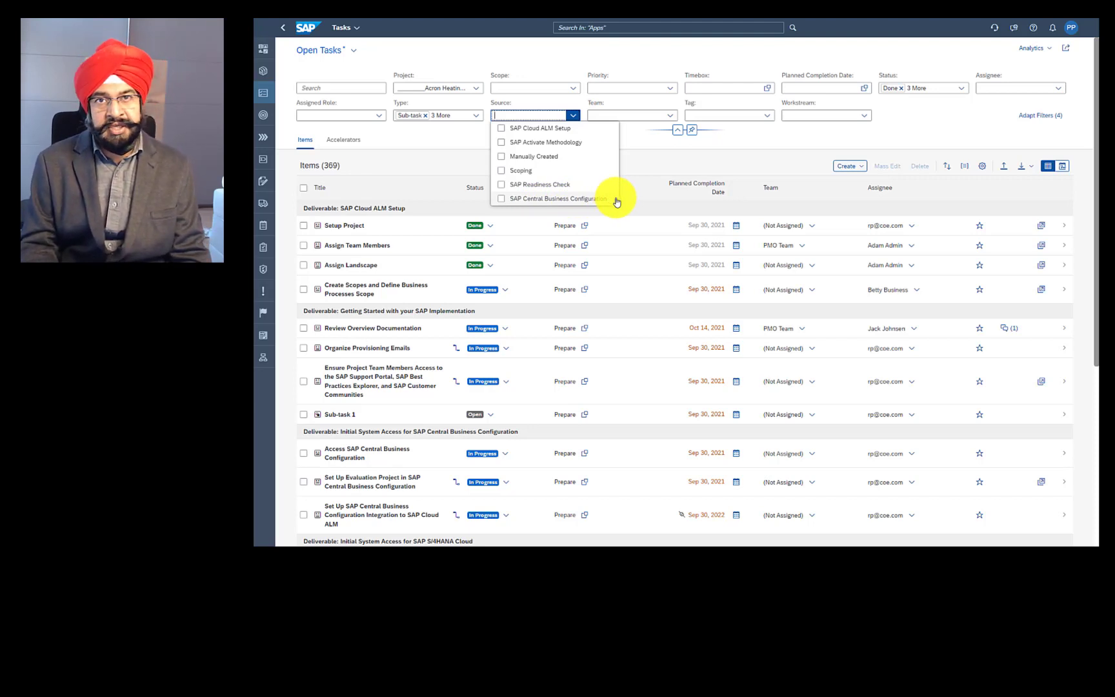
{"action": "left_click", "coordinate": [647, 146]}
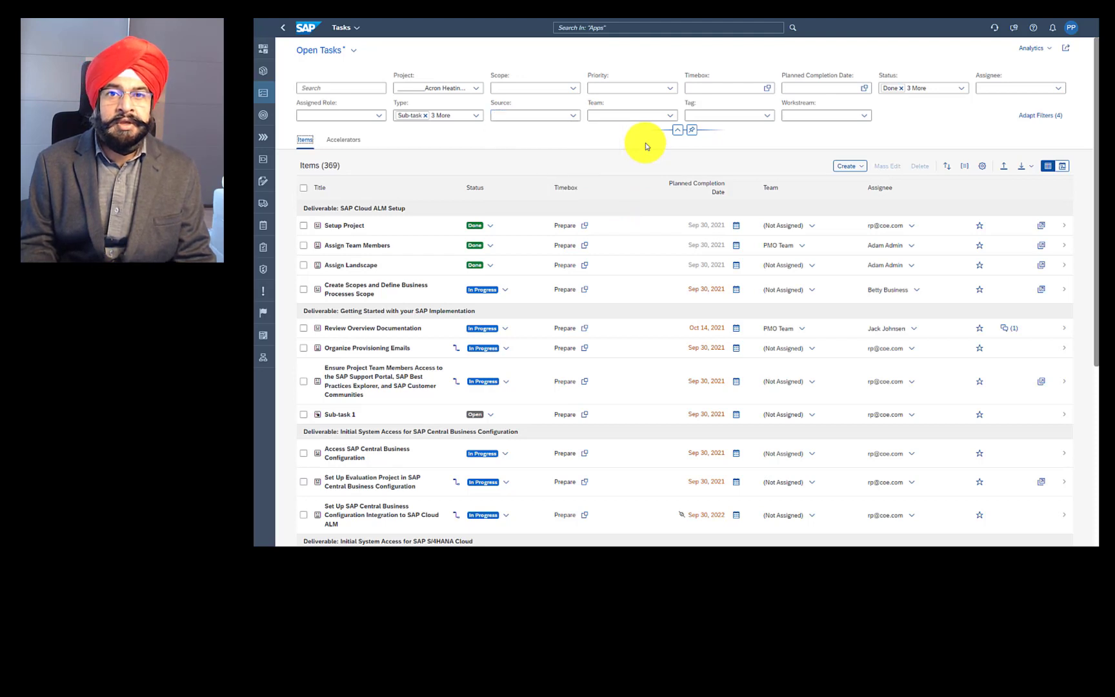
- Show the Type filter checkboxes: Template Task, Project Task, User Story and Sub-task
{"action": "left_click", "coordinate": [477, 118]}
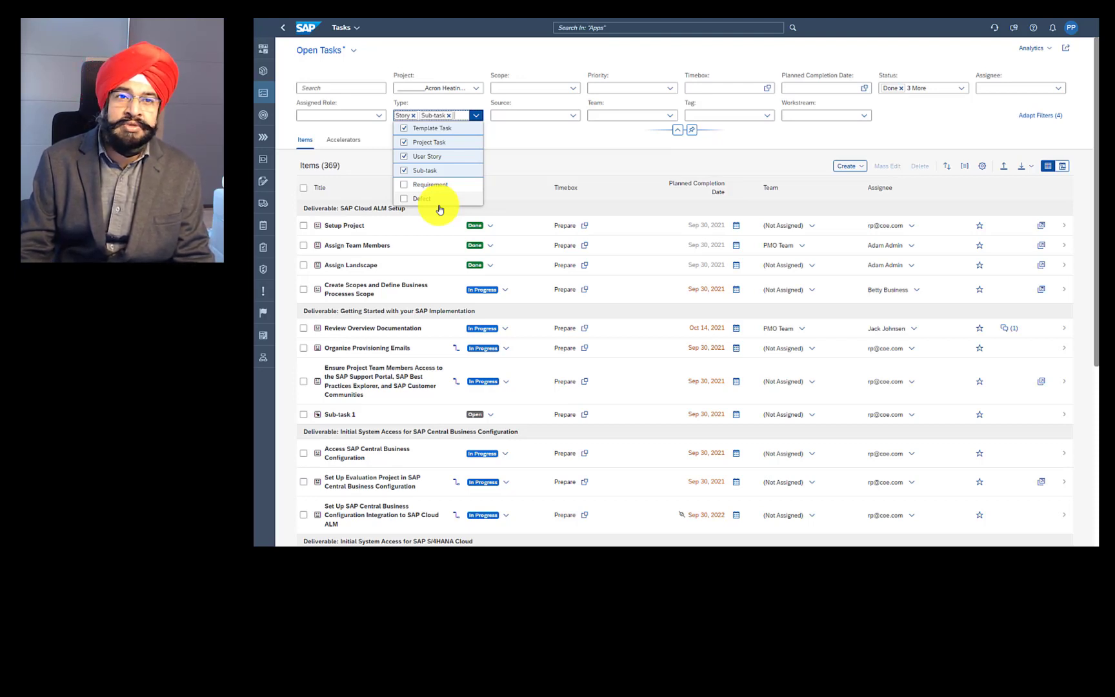
- Close the Type list, keeping the Sub-task plus three more filter with 369 items
{"action": "left_click", "coordinate": [623, 144]}
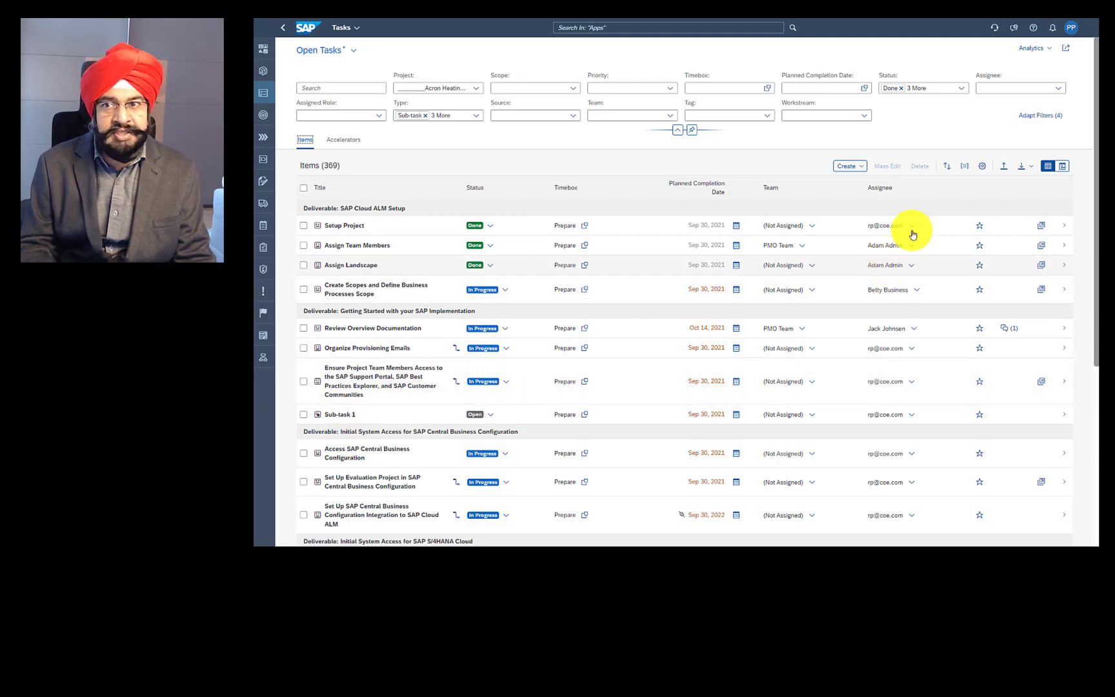
- Open the Group dialog and scroll its Group By fields, with Deliverable currently selected
{"action": "left_click", "coordinate": [965, 169]}
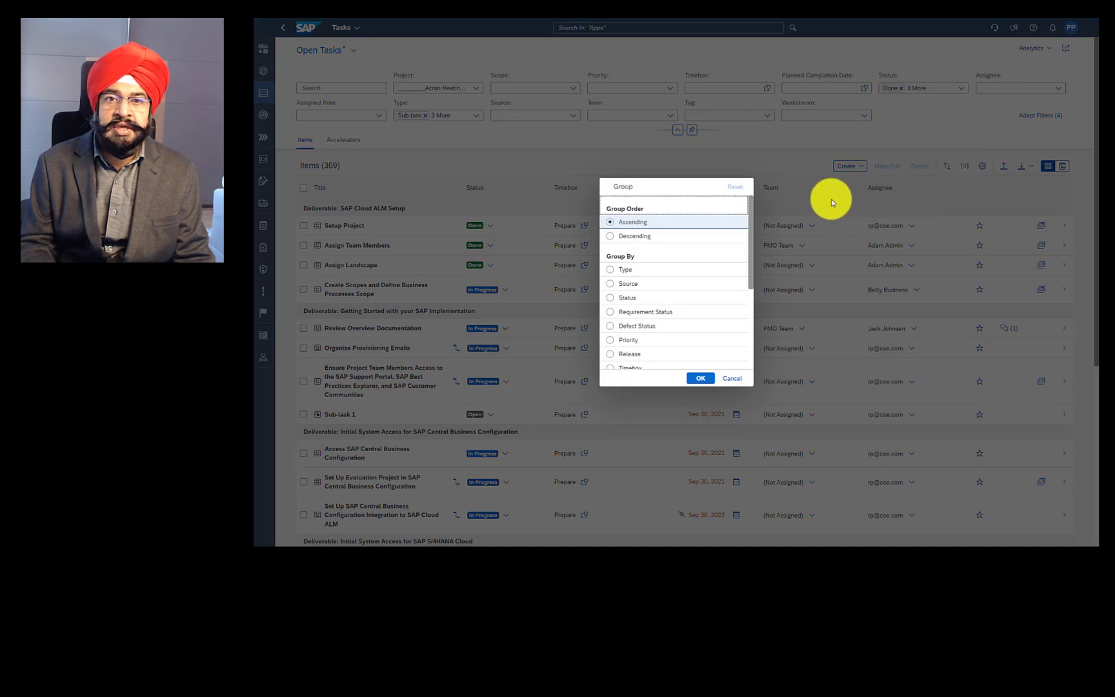
{"action": "left_click_drag", "start_coordinate": [750, 245], "coordinate": [749, 284]}
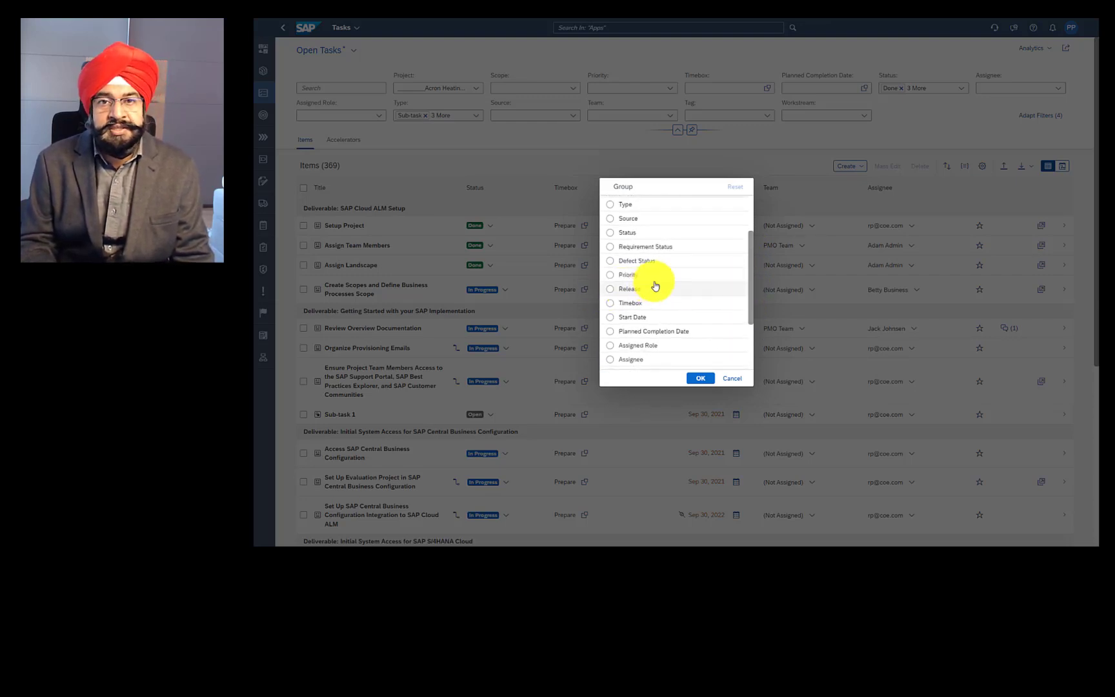
- Keep Deliverable grouping and turn on the ID column in the table's column settings
{"action": "left_click", "coordinate": [732, 380]}
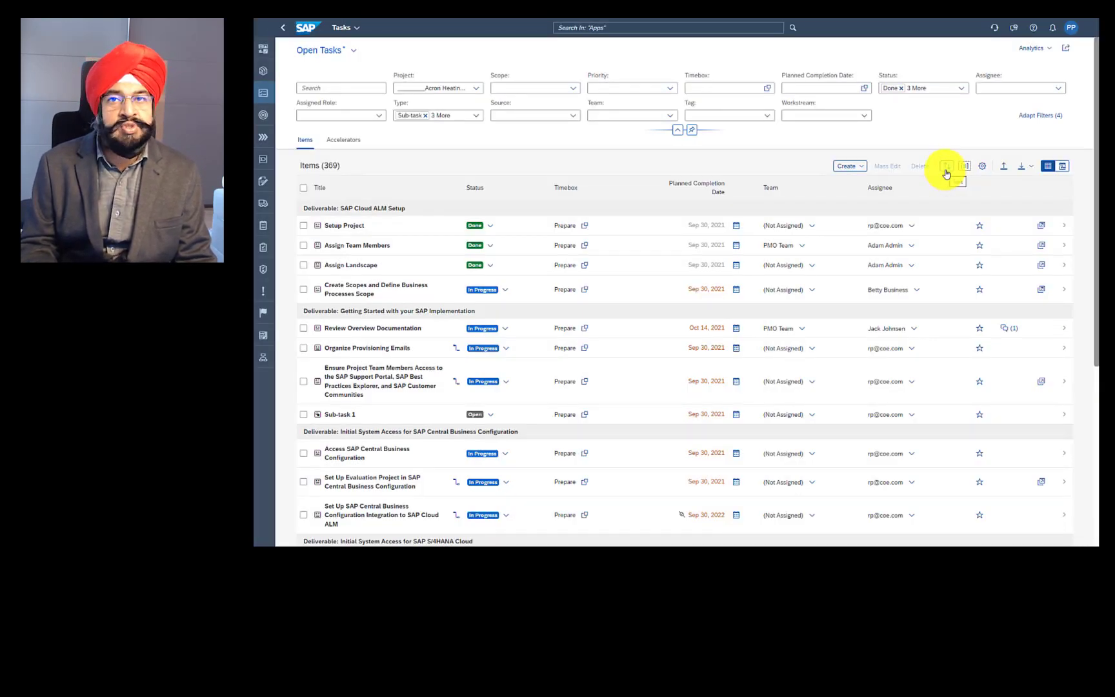
{"action": "left_click", "coordinate": [946, 170]}
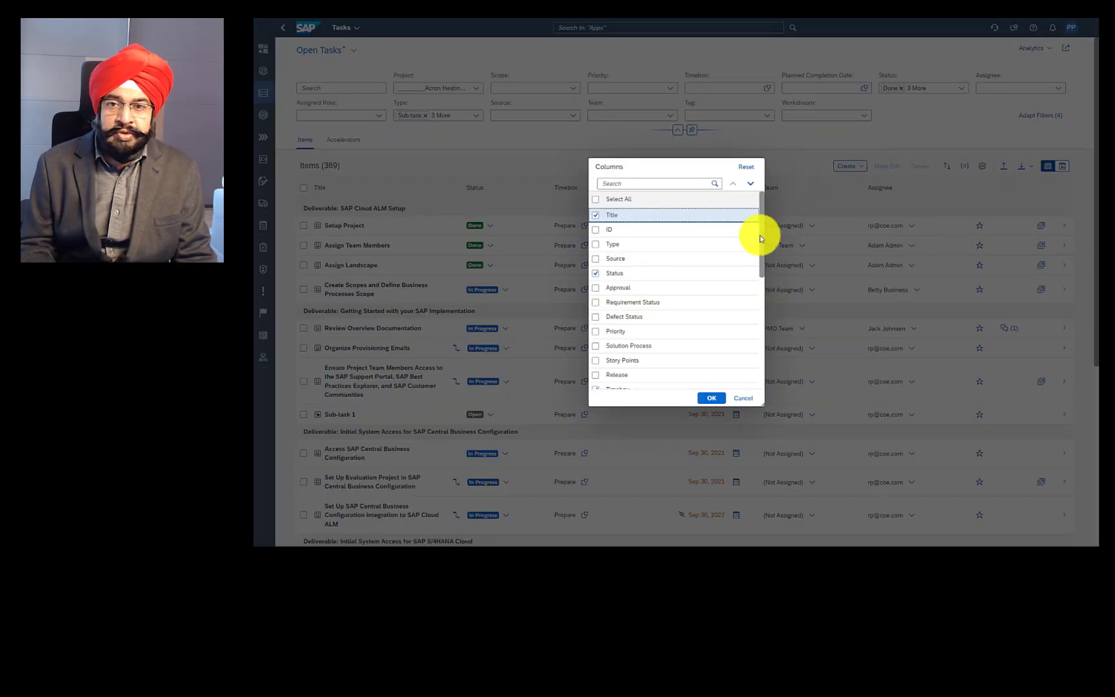
{"action": "scroll", "coordinate": [762, 245], "scroll_direction": "down", "scroll_amount": 2}
{"action": "scroll", "coordinate": [762, 266], "scroll_direction": "down", "scroll_amount": 3}
{"action": "scroll", "coordinate": [755, 311], "scroll_direction": "down", "scroll_amount": 3}
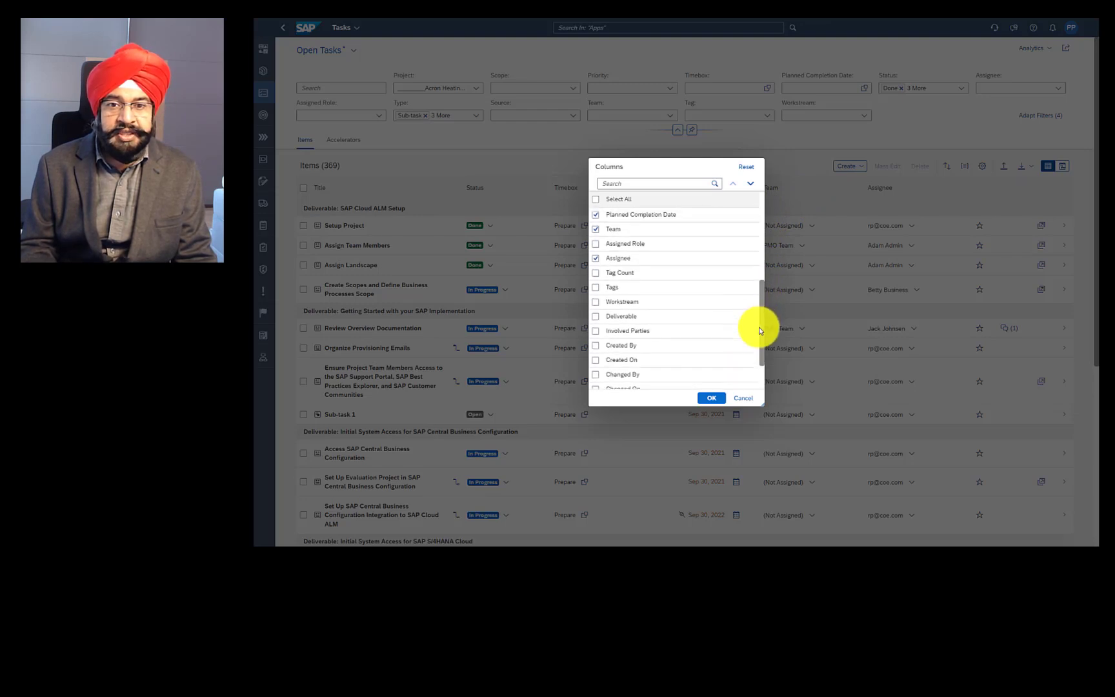
{"action": "scroll", "coordinate": [592, 229], "scroll_direction": "up", "scroll_amount": 10}
{"action": "left_click", "coordinate": [596, 231]}
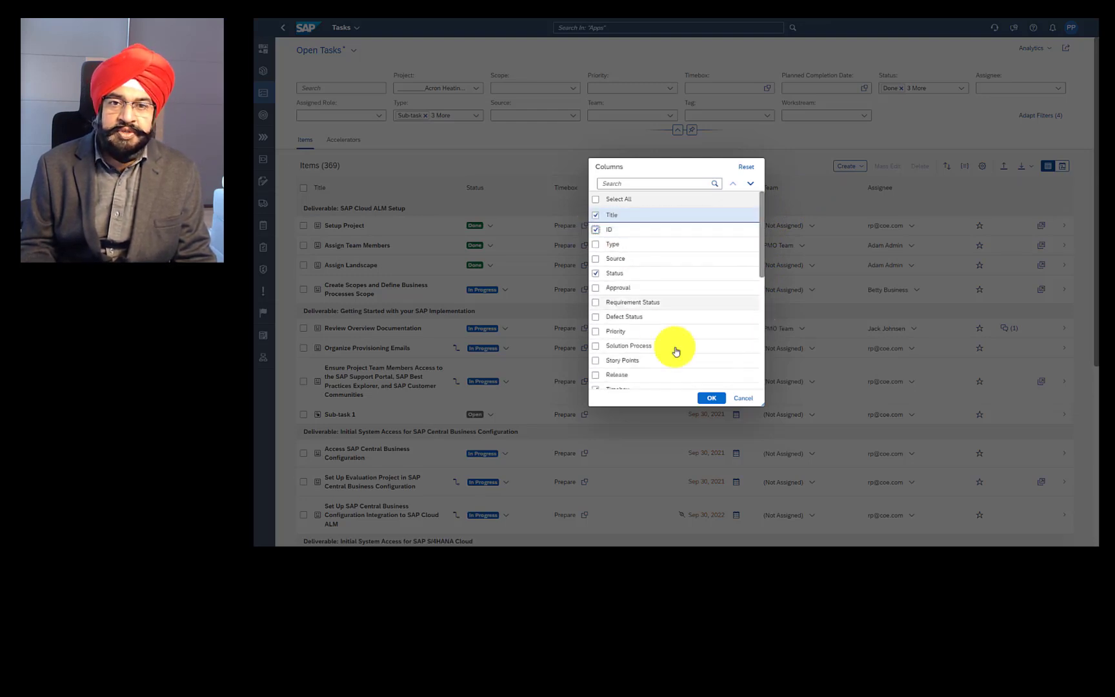
{"action": "left_click", "coordinate": [713, 399]}
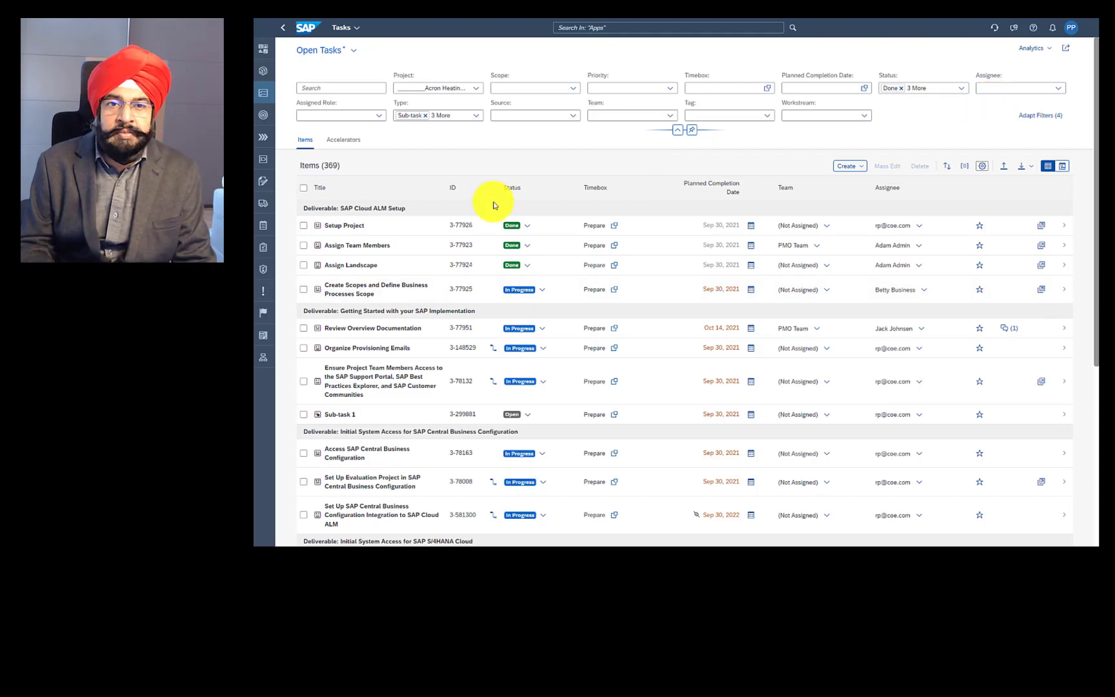
{"action": "left_click", "coordinate": [962, 88]}
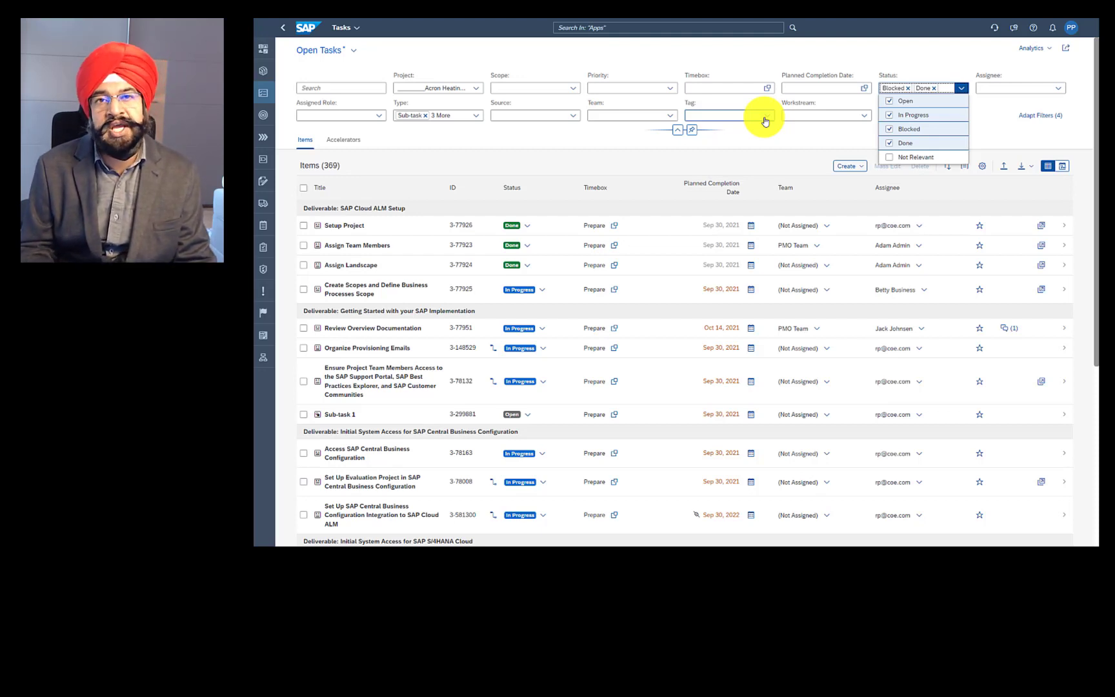
{"action": "left_click", "coordinate": [765, 121]}
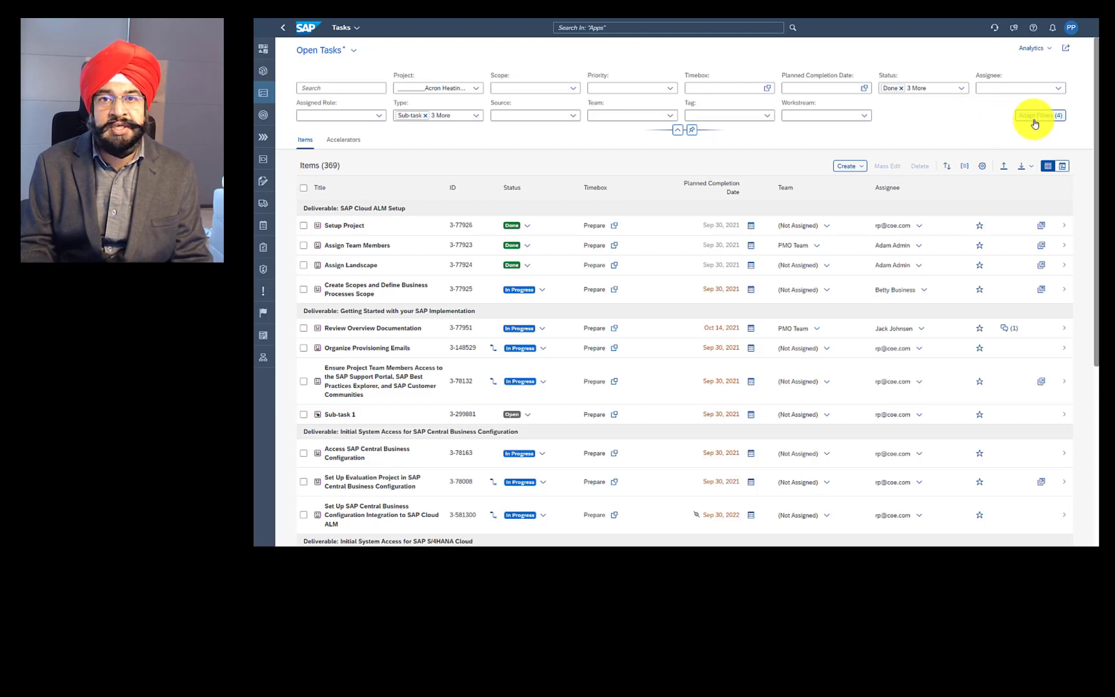
- Add a State filter through Adapt Filters and uncheck its Active value
{"action": "left_click", "coordinate": [1035, 122]}
{"action": "left_click", "coordinate": [962, 117]}
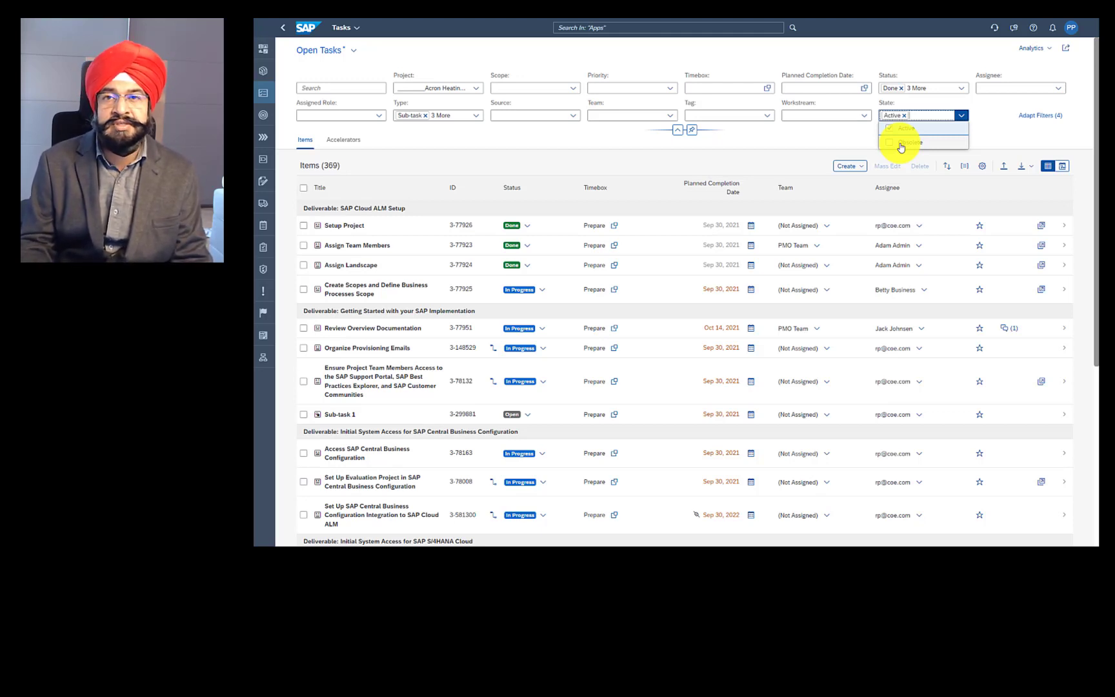
{"action": "left_click", "coordinate": [890, 128]}
- Filter to Obsolete tasks (72 items) and open '[Obsolete] Perform Enablement Assessment Pre-Analysis'
{"action": "left_click", "coordinate": [893, 143]}
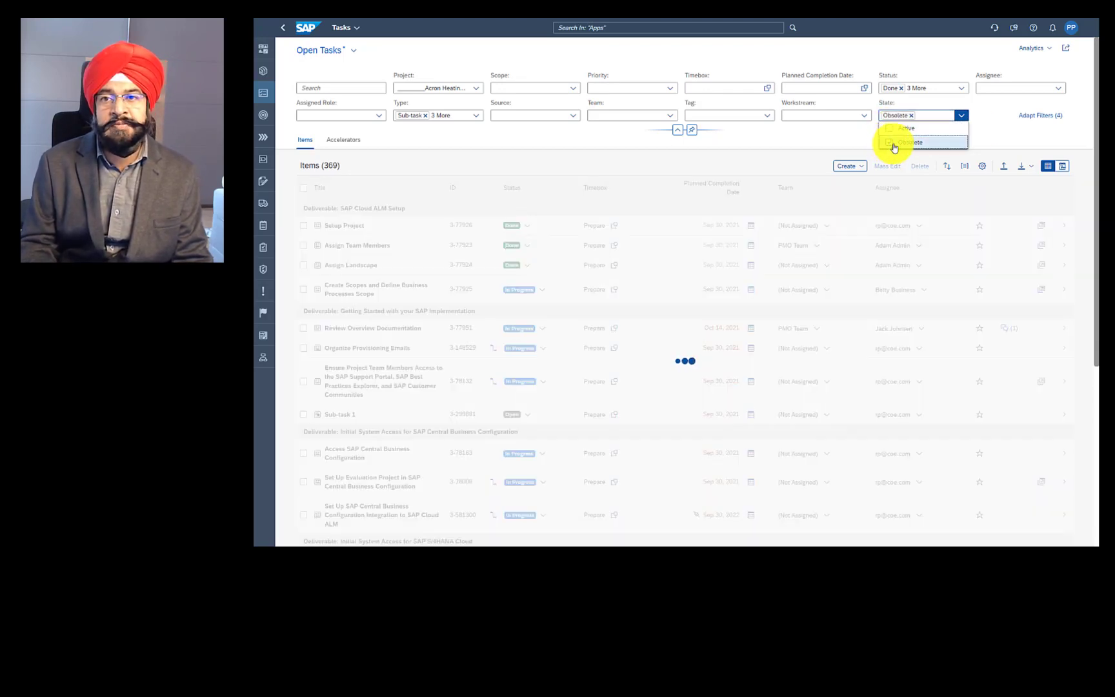
{"action": "left_click", "coordinate": [1003, 134]}
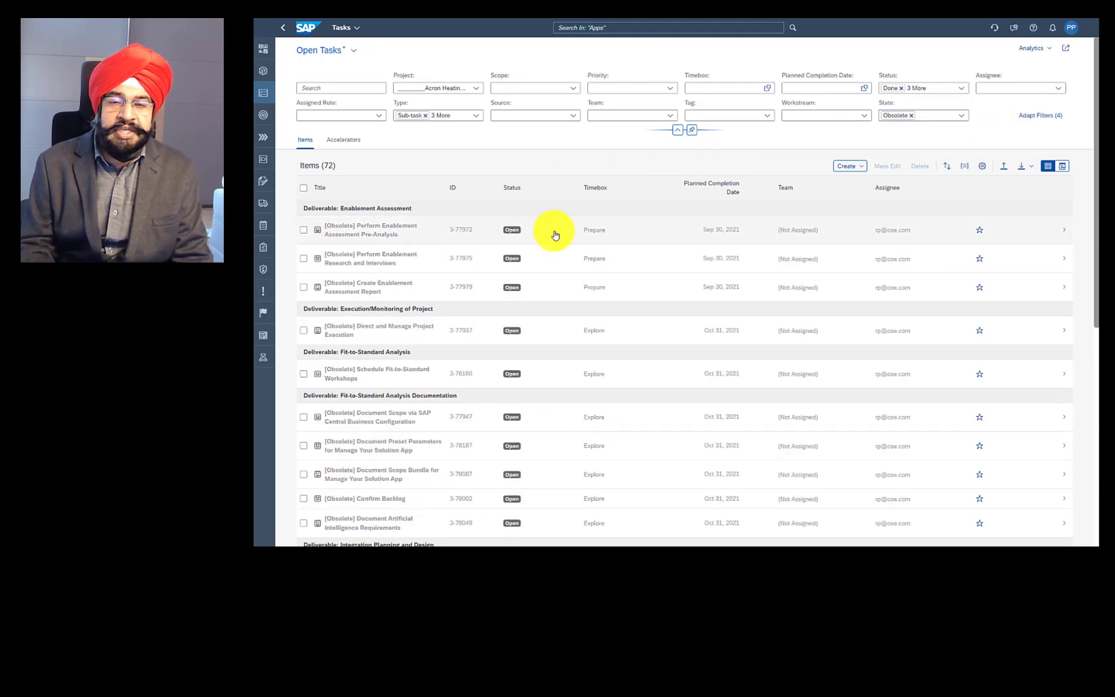
{"action": "left_click", "coordinate": [344, 233]}
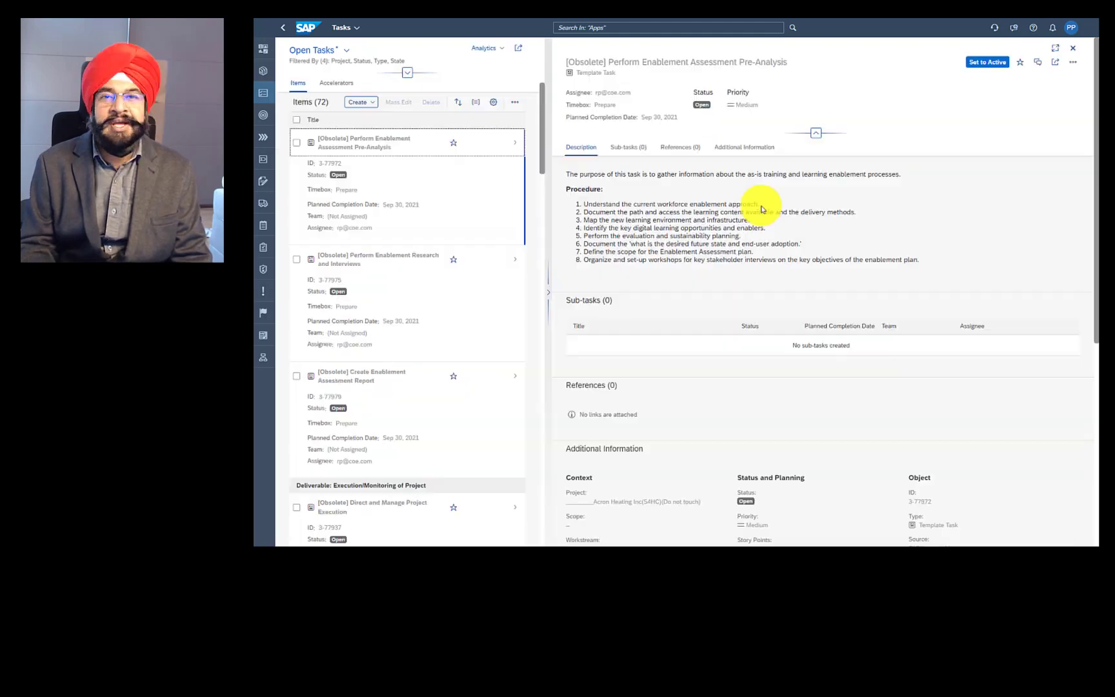
{"action": "left_click", "coordinate": [987, 64]}
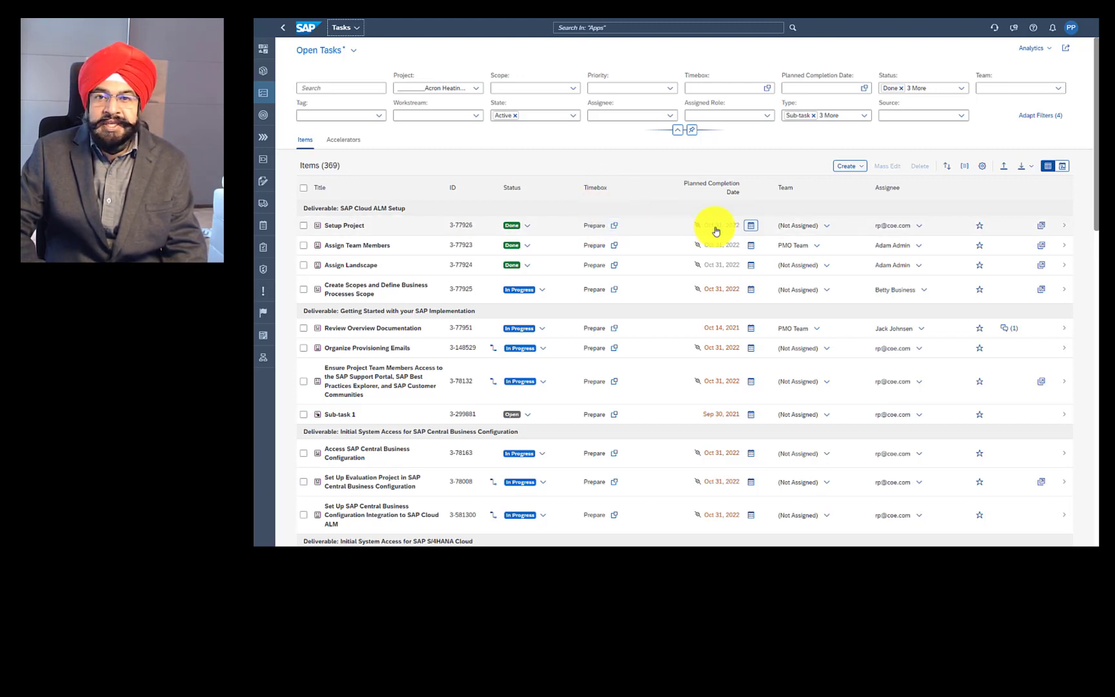
{"action": "mouse_move", "coordinate": [716, 231]}
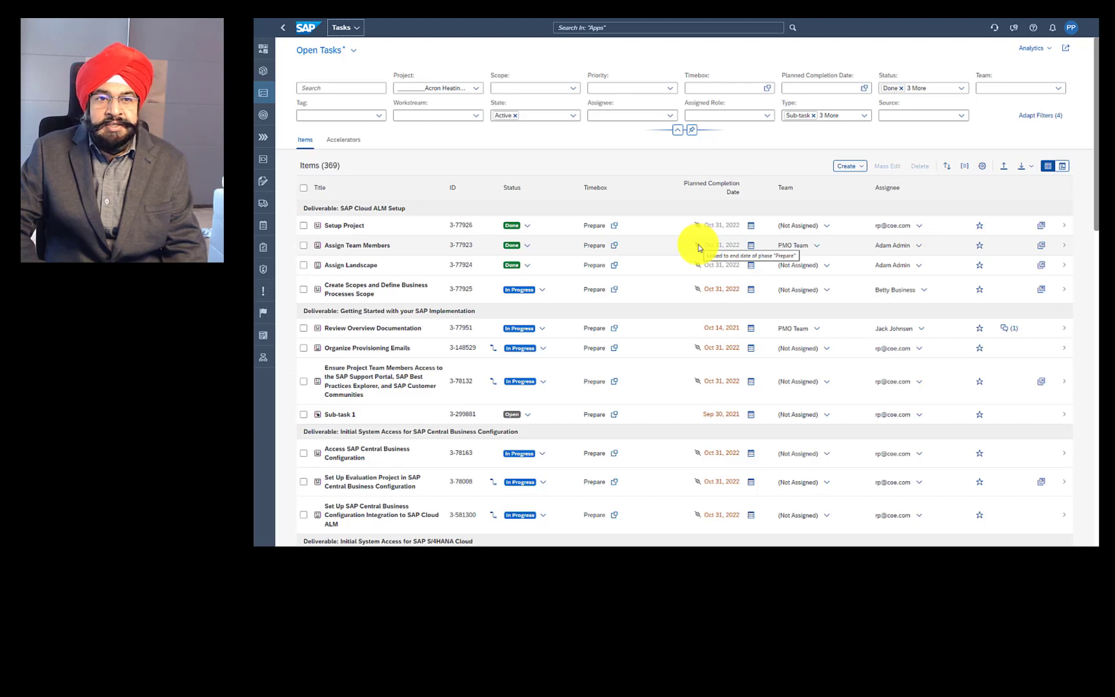
- Set Assign Team Members' planned completion date to October 3, 2022
{"action": "left_click", "coordinate": [751, 246]}
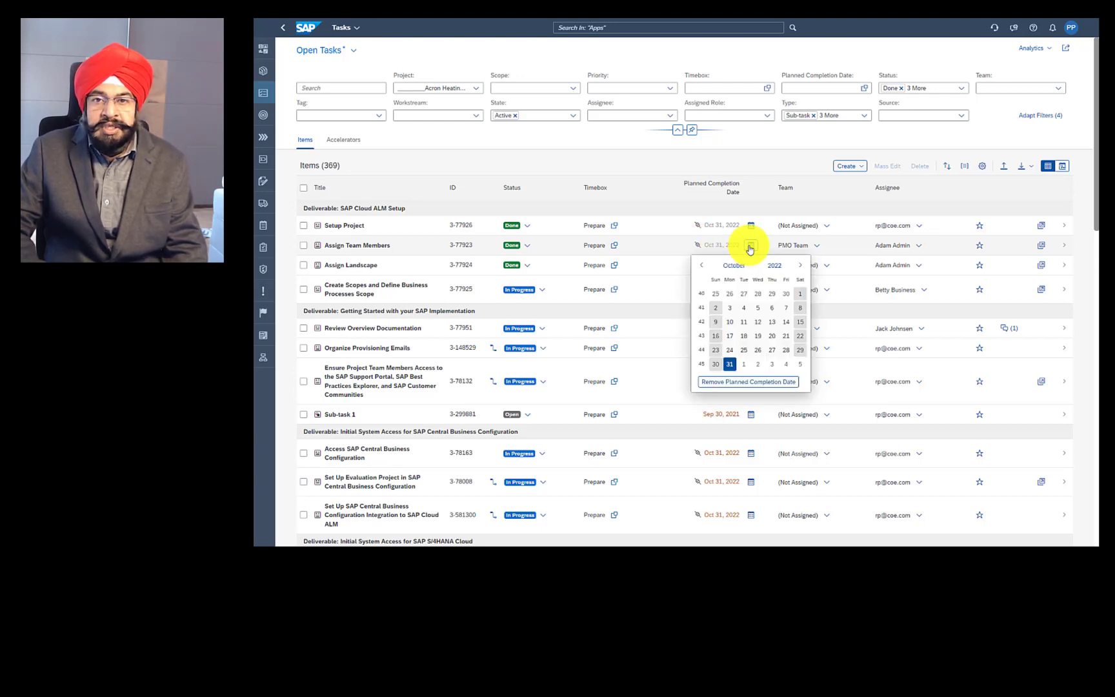
{"action": "left_click", "coordinate": [729, 308]}
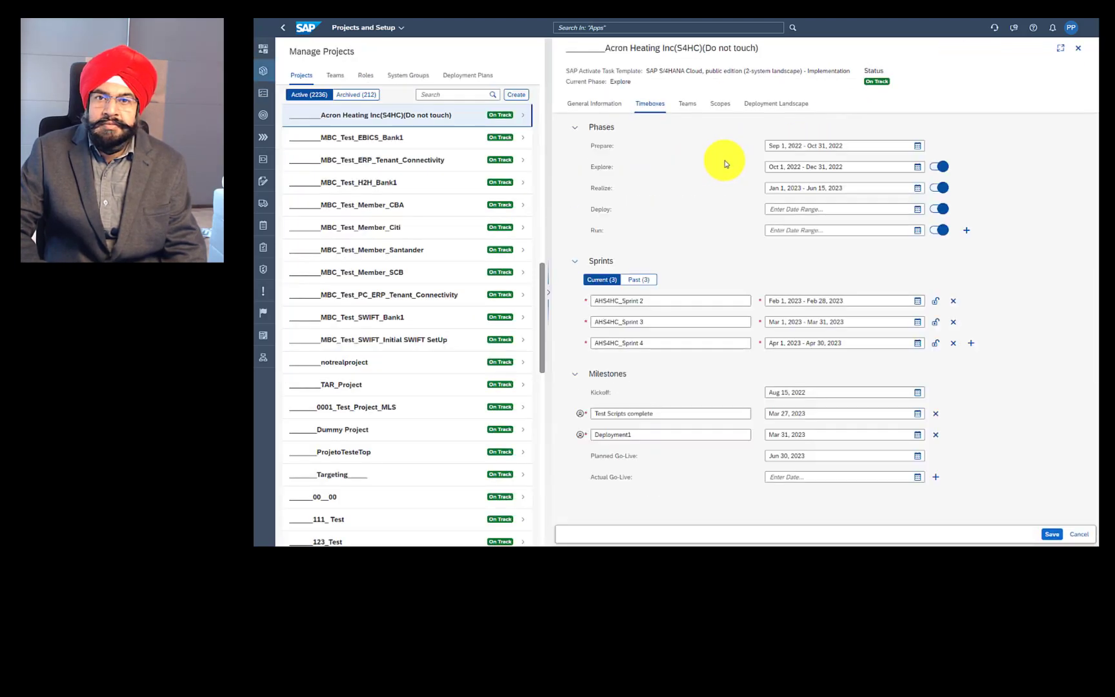
- Change the Prepare phase end date to Nov 15, 2022 and save the timeboxes
{"action": "left_click", "coordinate": [815, 147]}
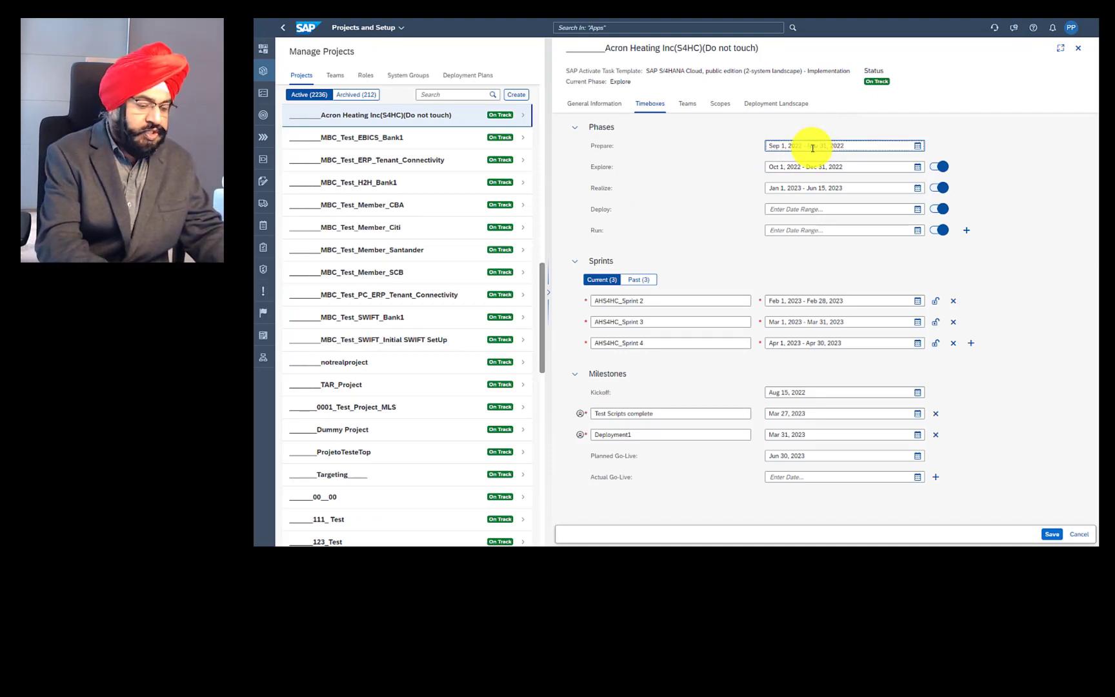
{"action": "type", "text": "Nov 15"}
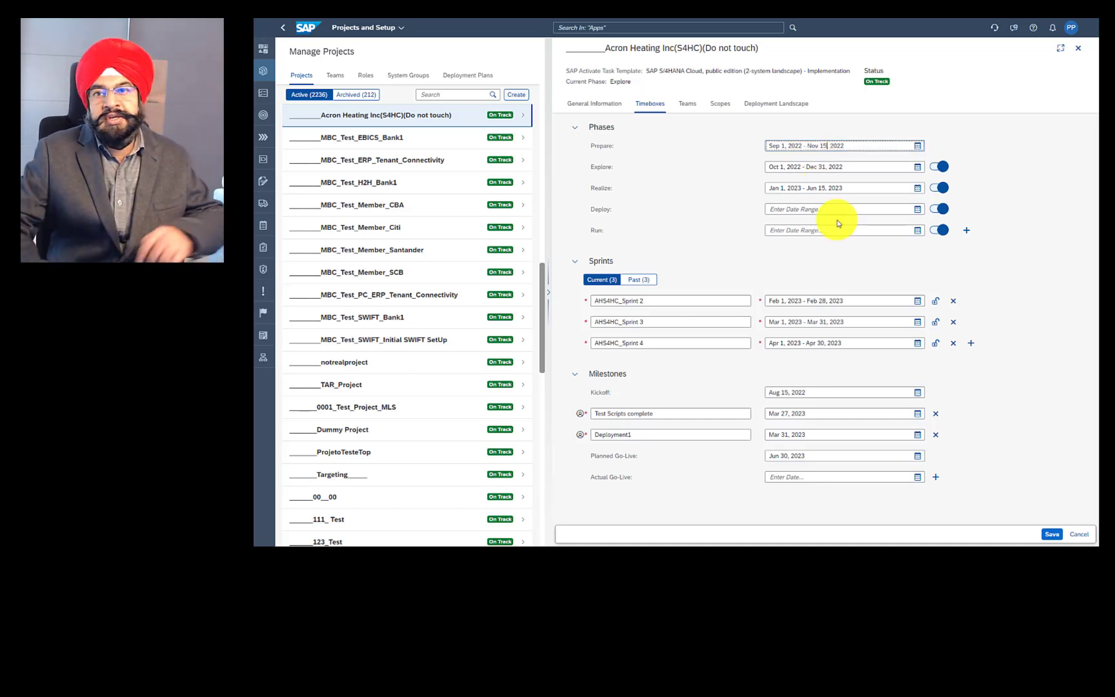
{"action": "left_click", "coordinate": [1052, 533]}
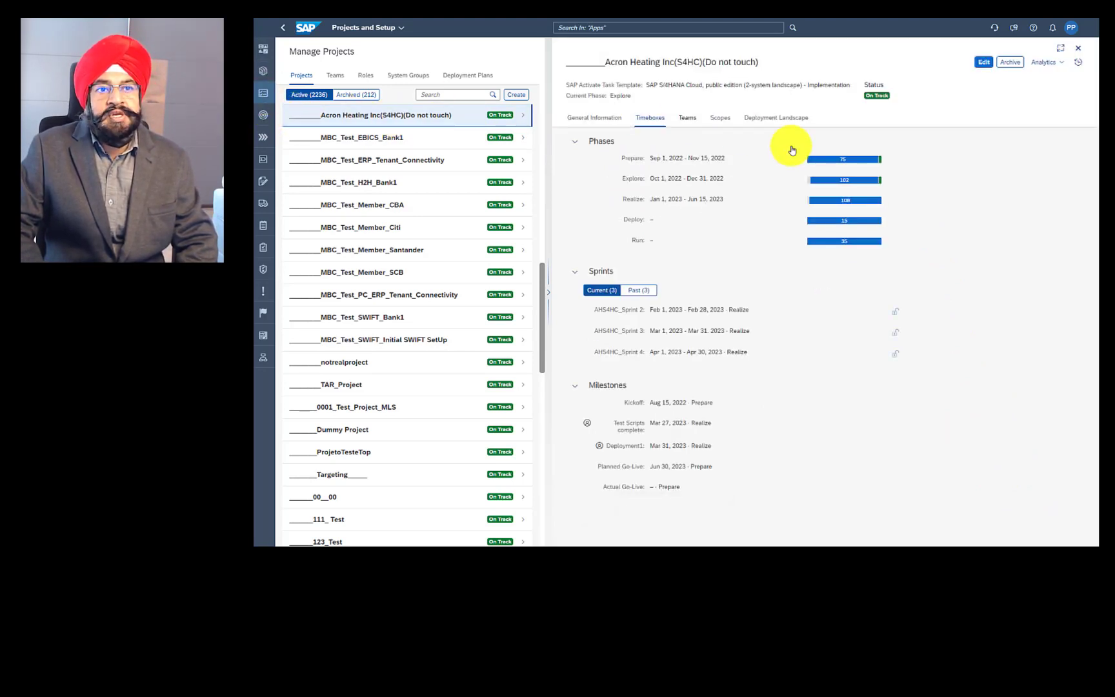
- Go back to the Open Tasks list, now showing Nov 15, 2022 planned completion dates
{"action": "left_click", "coordinate": [792, 179]}
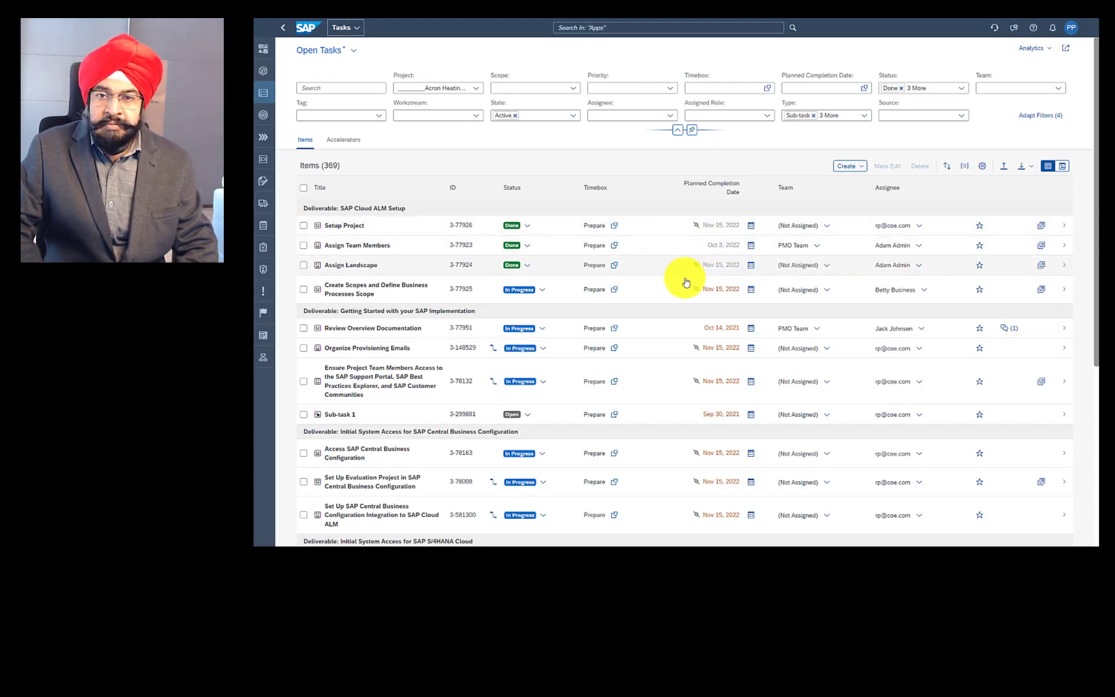
{"action": "mouse_move", "coordinate": [696, 264]}
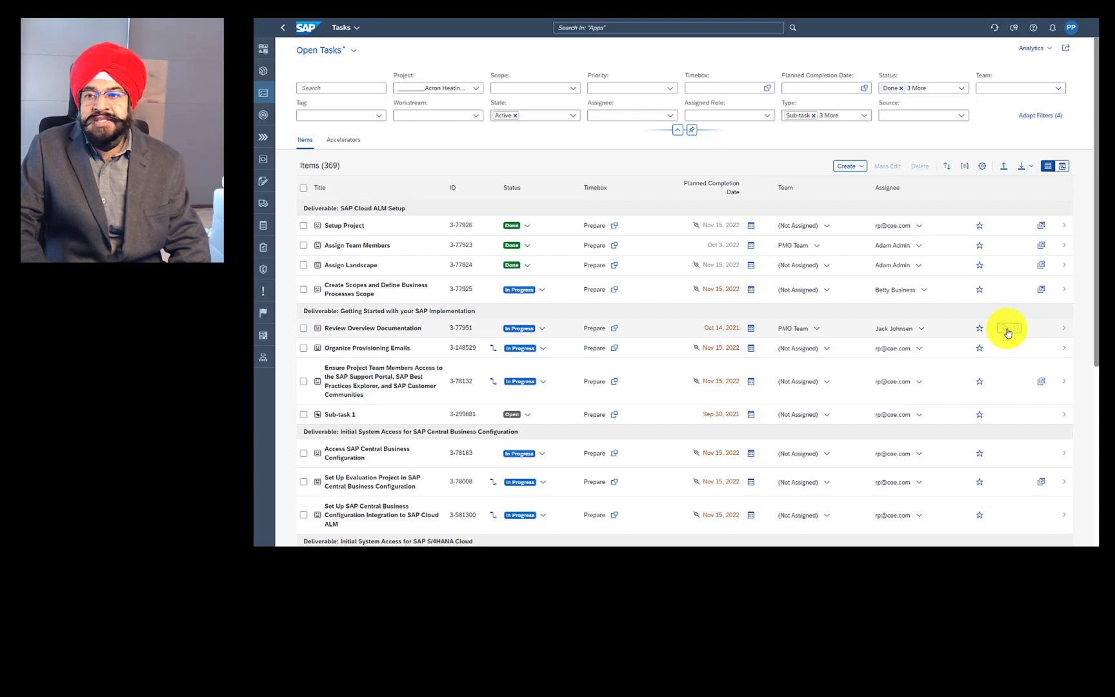
{"action": "left_click", "coordinate": [1007, 329]}
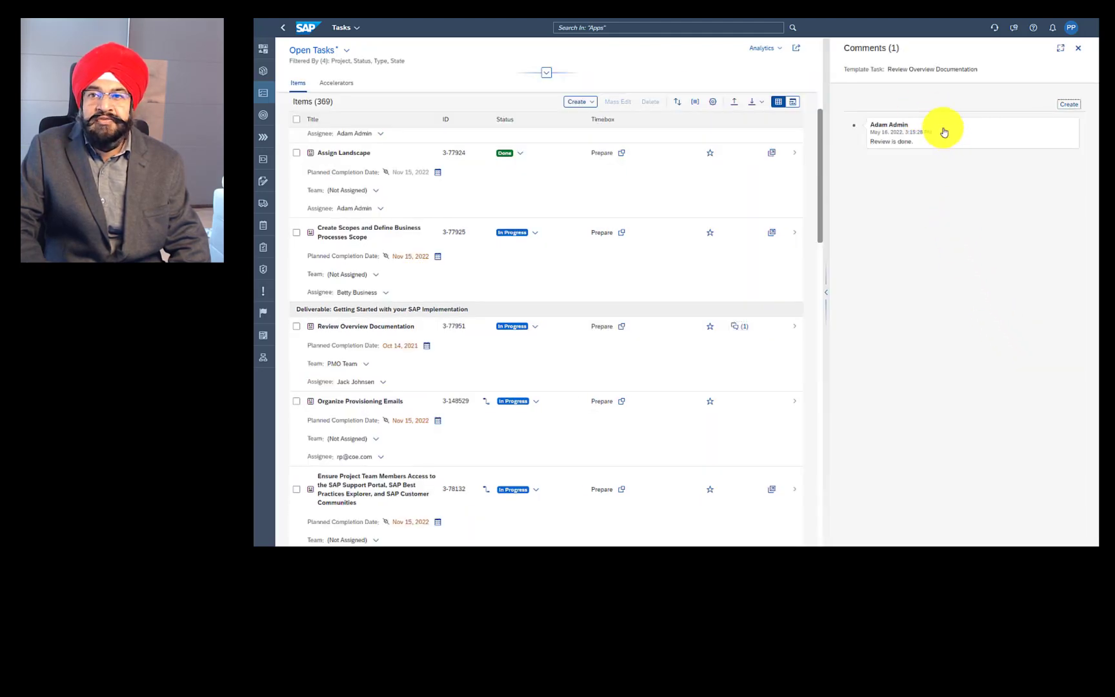
{"action": "left_click", "coordinate": [1081, 54]}
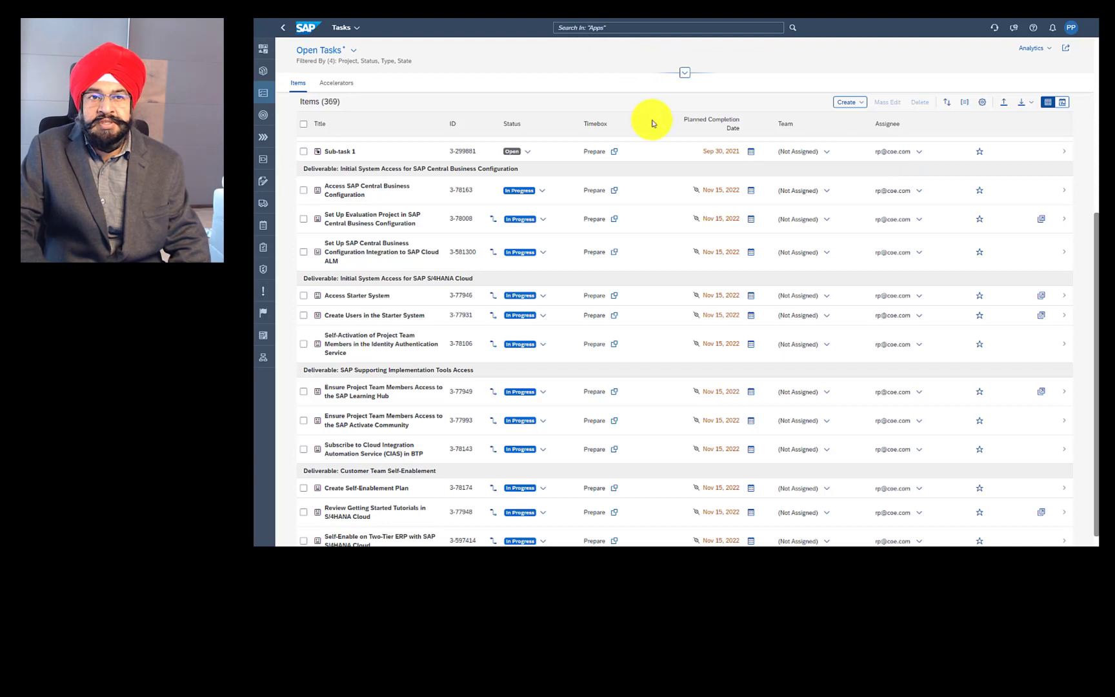
{"action": "left_click", "coordinate": [1064, 103]}
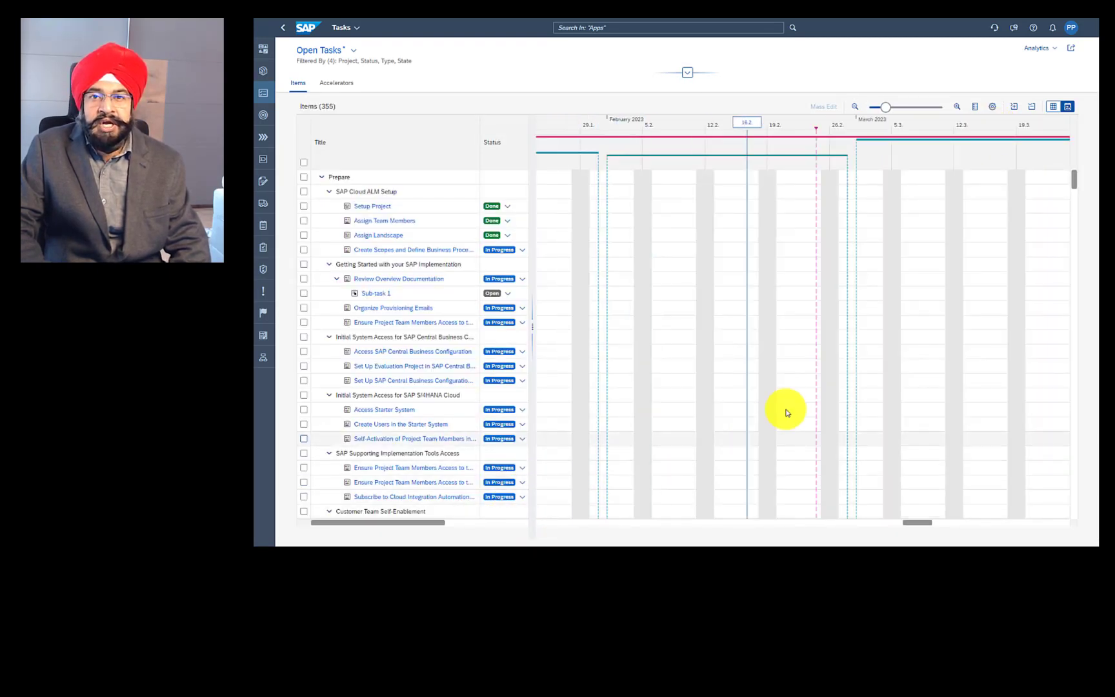
{"action": "left_click", "coordinate": [753, 528]}
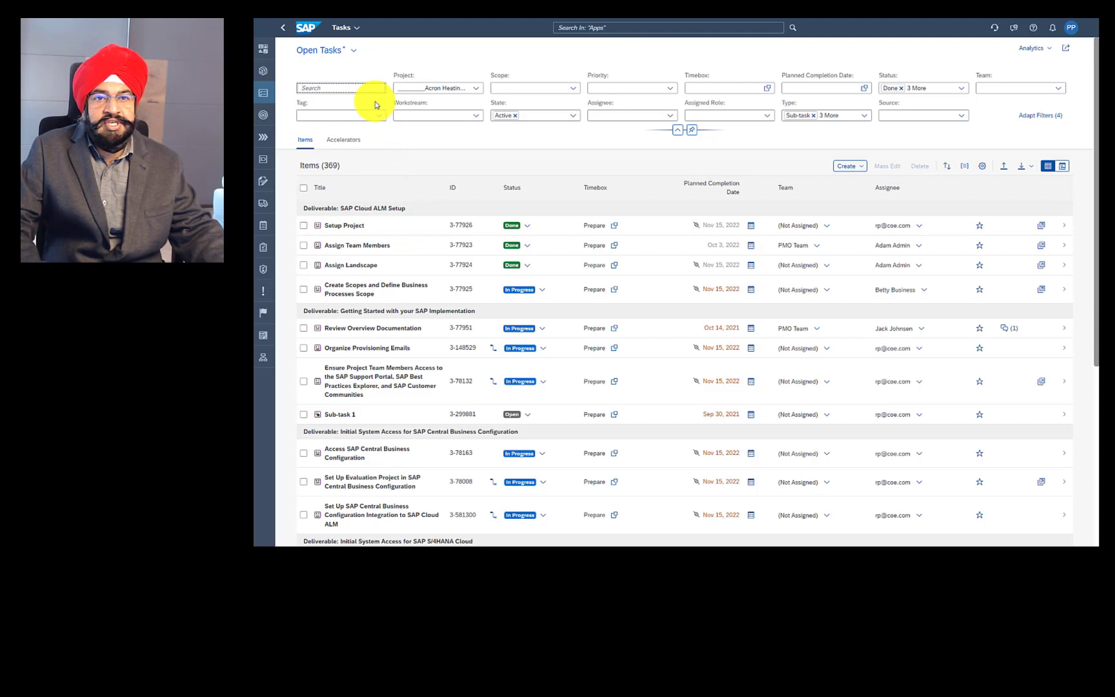
{"action": "type", "text": "3-77"}
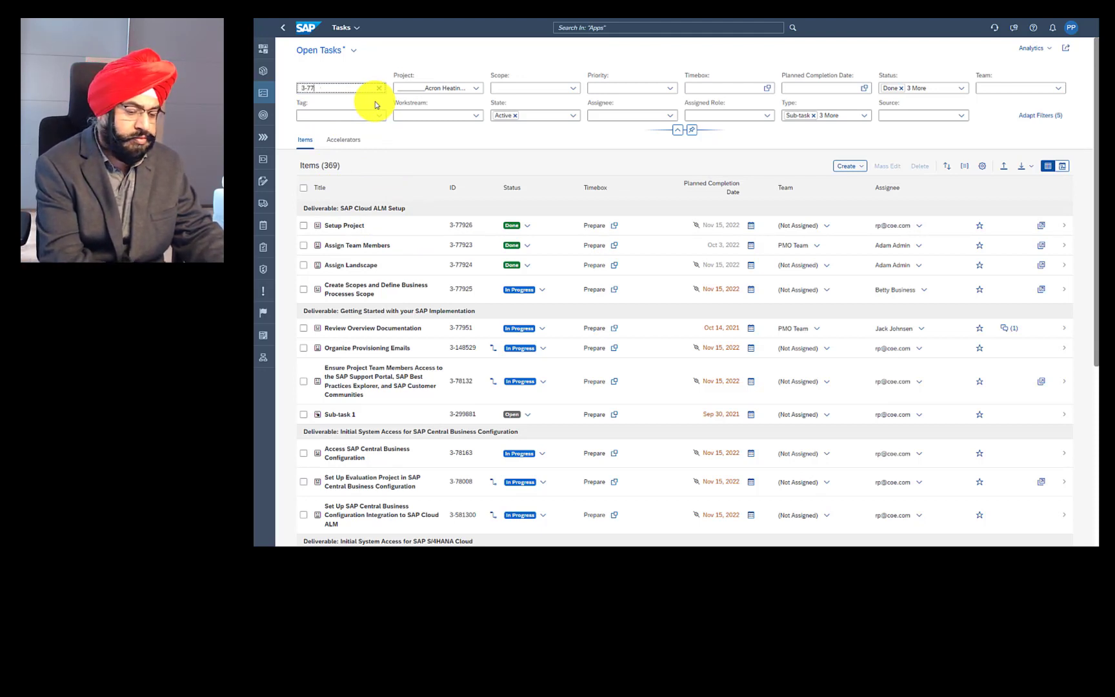
{"action": "type", "text": "926"}
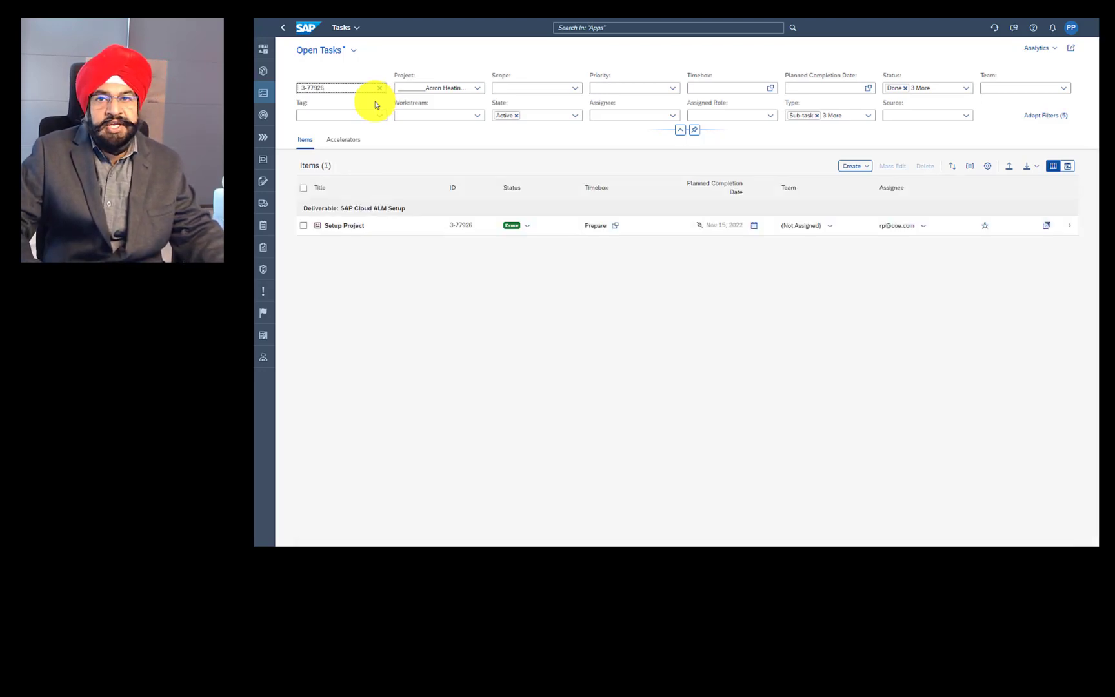
{"action": "left_click", "coordinate": [379, 88]}
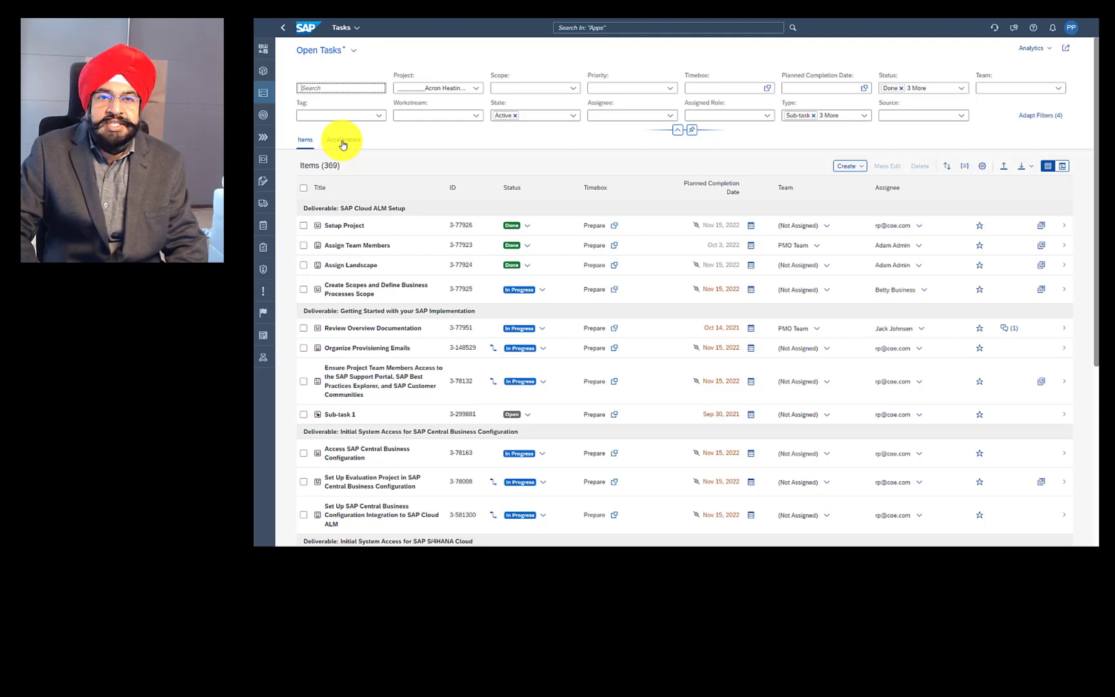
- Show the task accelerators and filter them to the Prepare phase timebox
{"action": "left_click", "coordinate": [342, 140]}
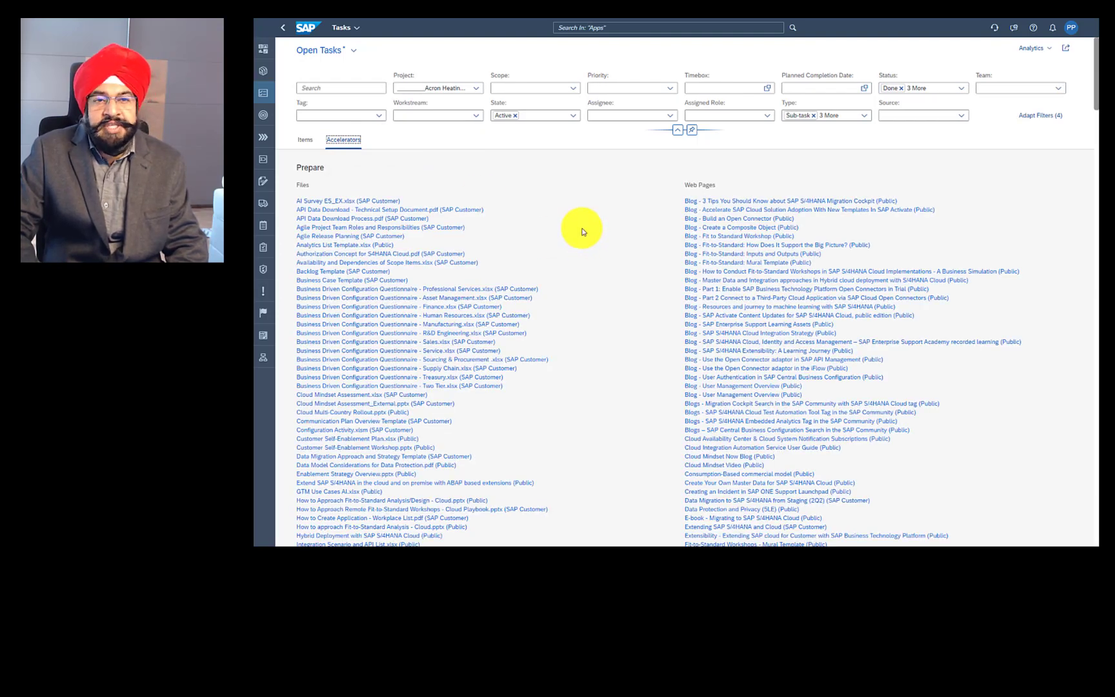
{"action": "scroll", "coordinate": [583, 231], "scroll_direction": "down", "scroll_amount": 15}
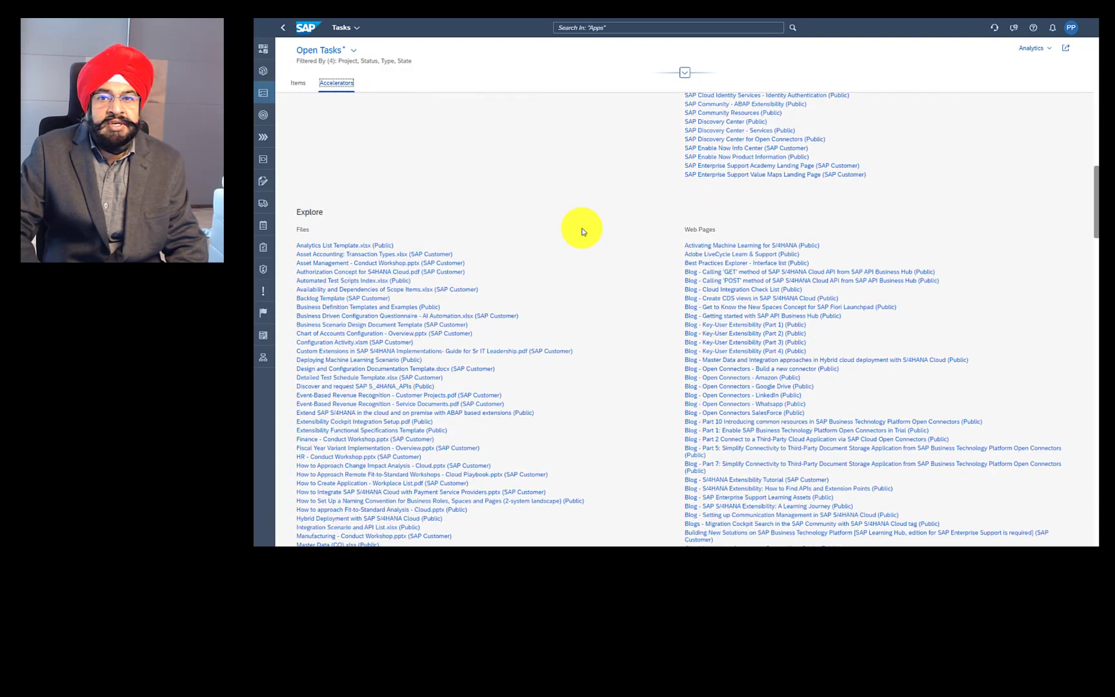
{"action": "scroll", "coordinate": [583, 231], "scroll_direction": "down", "scroll_amount": 10}
{"action": "scroll", "coordinate": [583, 233], "scroll_direction": "up", "scroll_amount": 5}
{"action": "scroll", "coordinate": [583, 231], "scroll_direction": "up", "scroll_amount": 15}
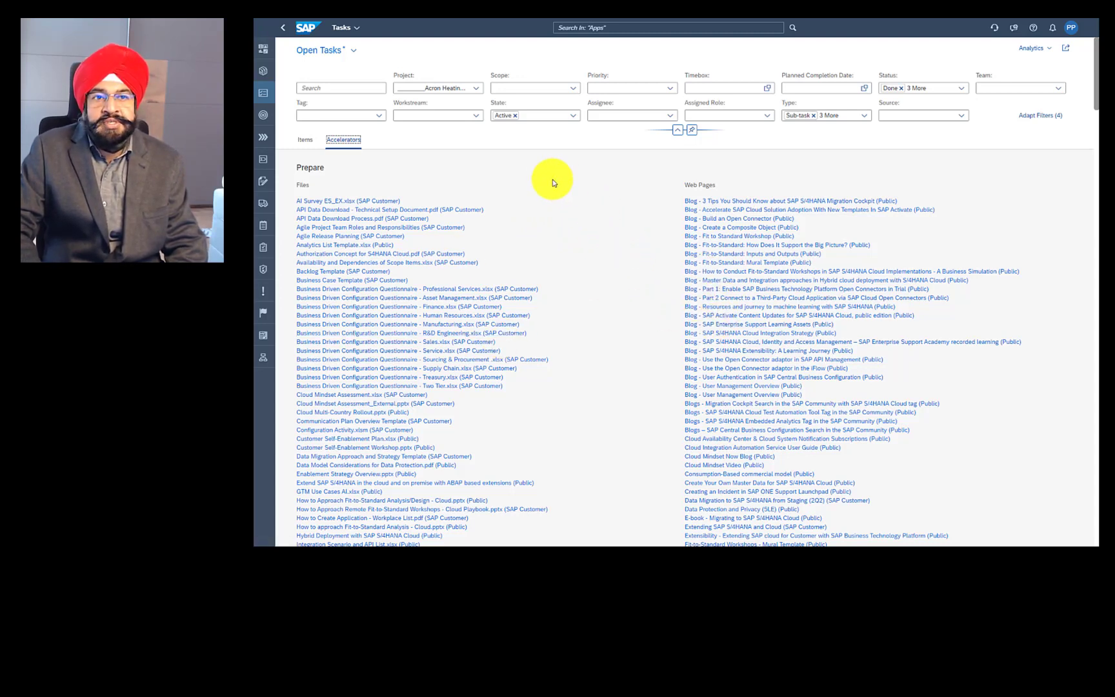
{"action": "left_click", "coordinate": [767, 88]}
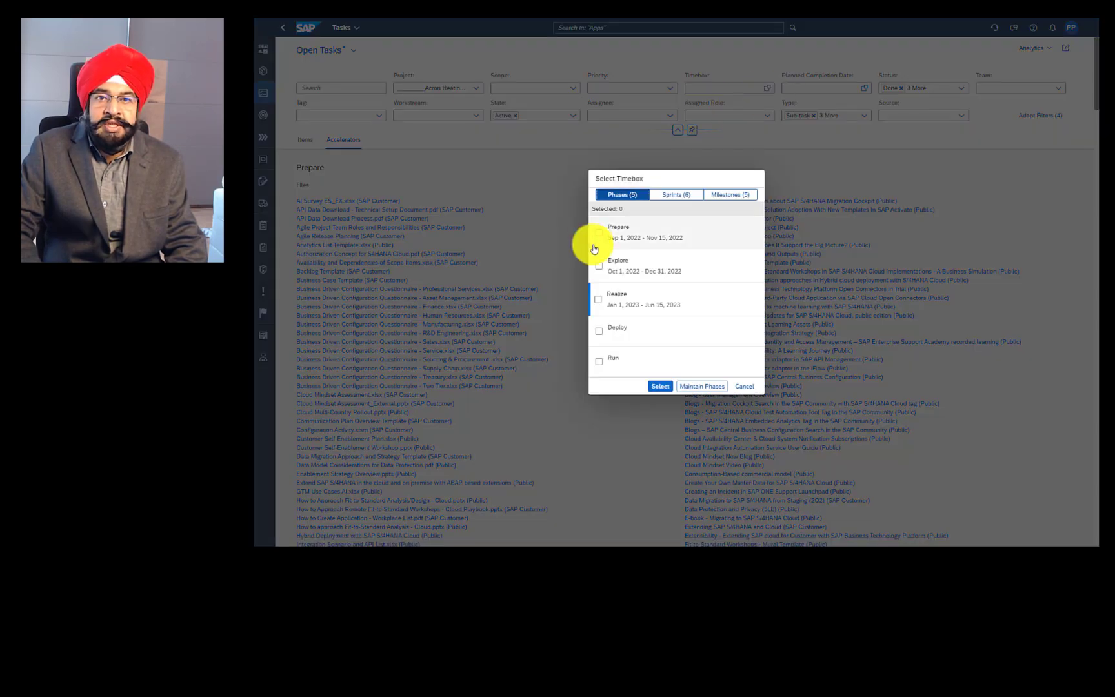
{"action": "left_click", "coordinate": [597, 235]}
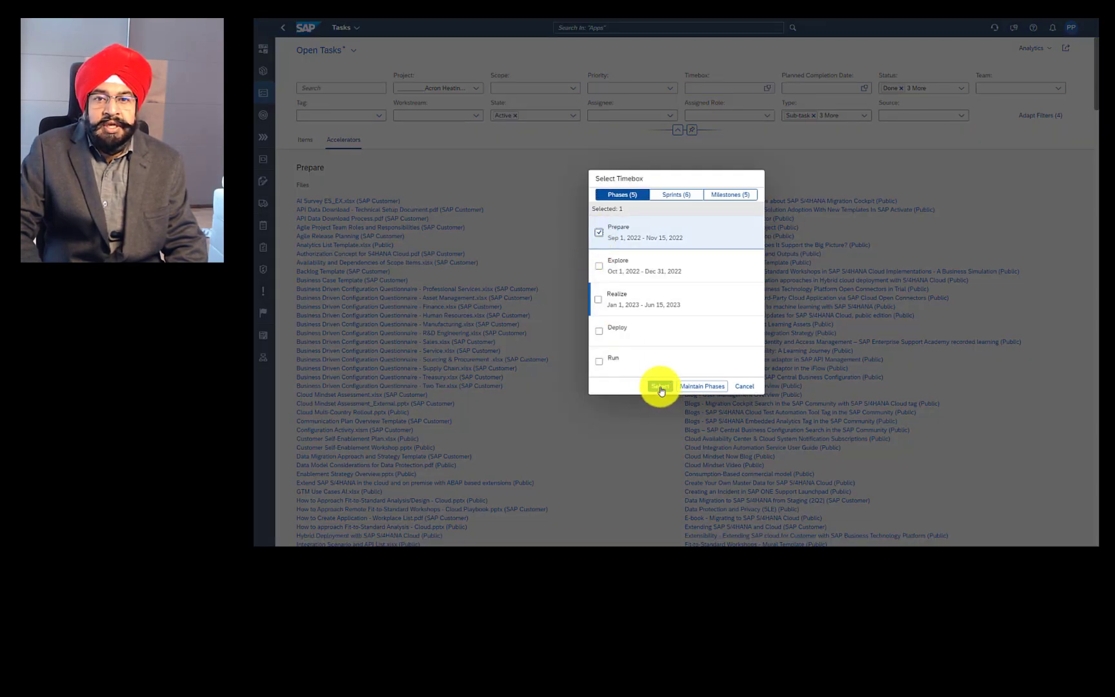
{"action": "left_click", "coordinate": [658, 386]}
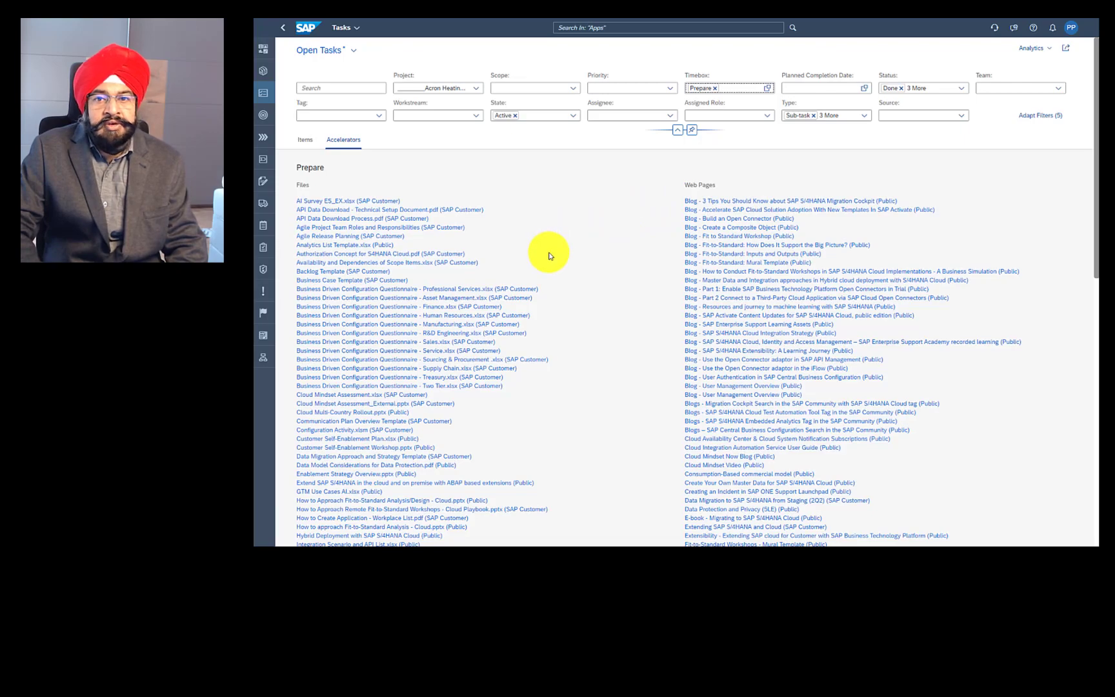
- Scroll through the Prepare accelerators' files and web pages
{"action": "scroll", "coordinate": [548, 255], "scroll_direction": "down", "scroll_amount": 10}
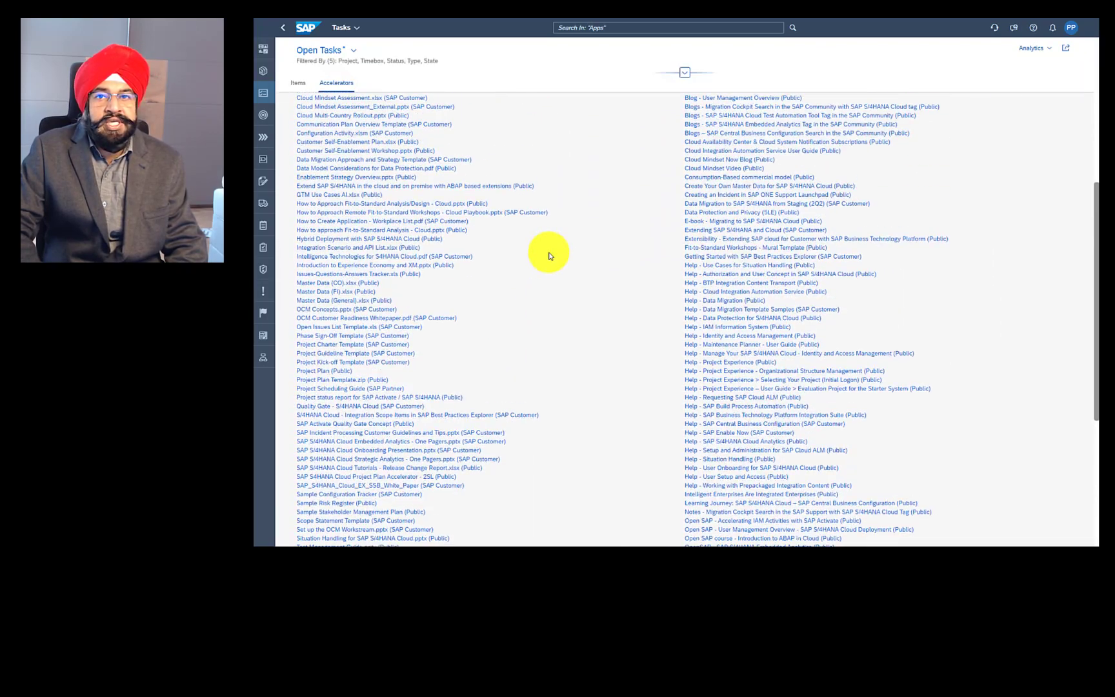
{"action": "scroll", "coordinate": [548, 255], "scroll_direction": "up", "scroll_amount": 10}
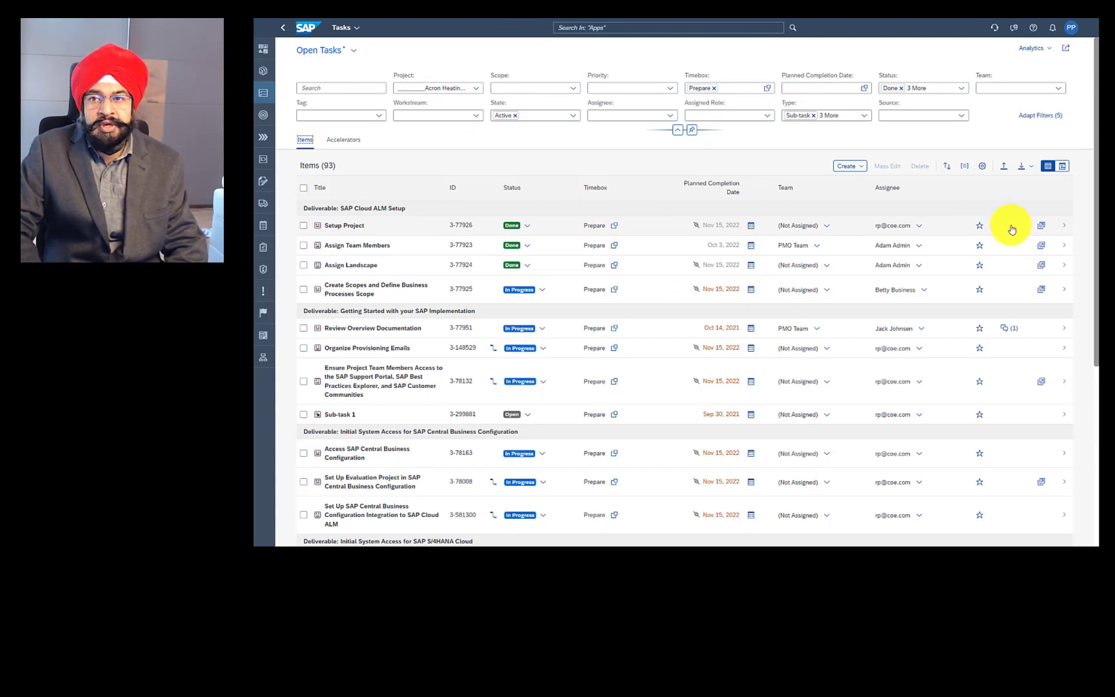
- In Setup Project's sub-tasks section, add new sub-task rows titled Sub Task A and Sub Task B
{"action": "left_click", "coordinate": [1012, 230]}
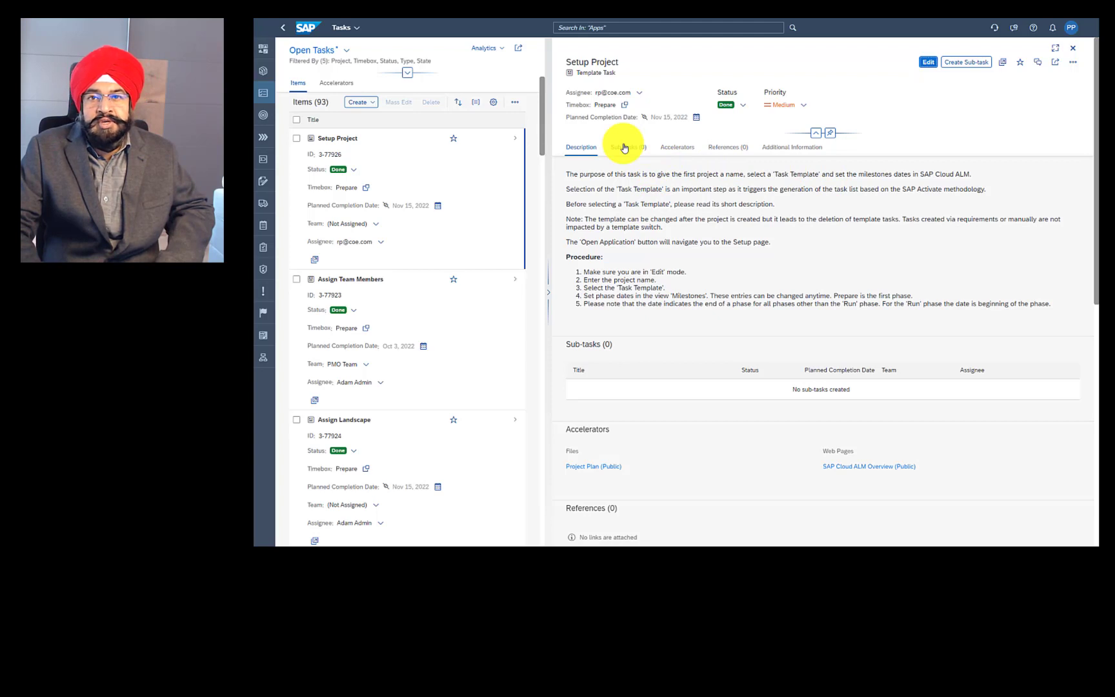
{"action": "left_click", "coordinate": [625, 147]}
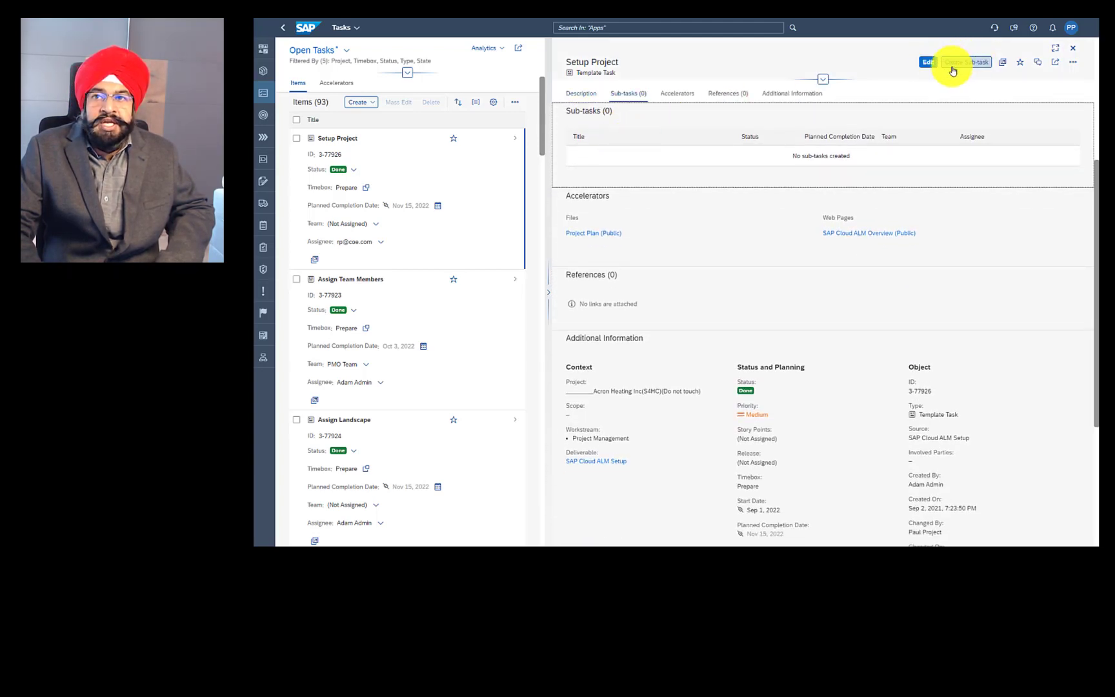
{"action": "left_click", "coordinate": [945, 67]}
{"action": "left_click", "coordinate": [455, 387]}
{"action": "type", "text": "Sub Task A"}
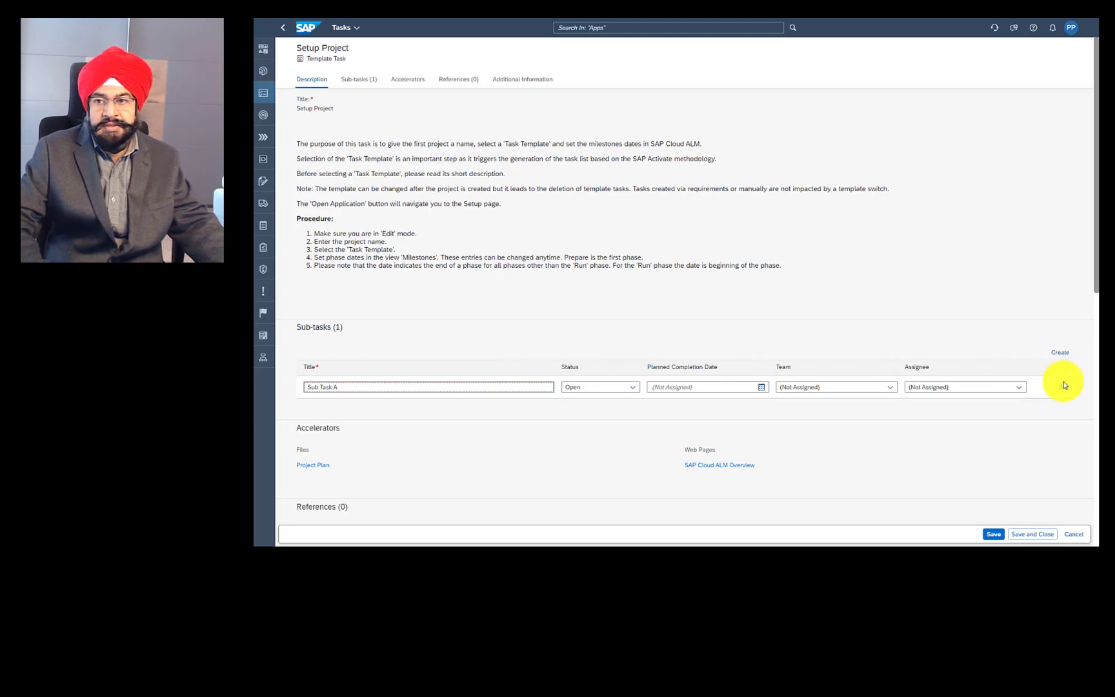
{"action": "left_click", "coordinate": [1060, 355]}
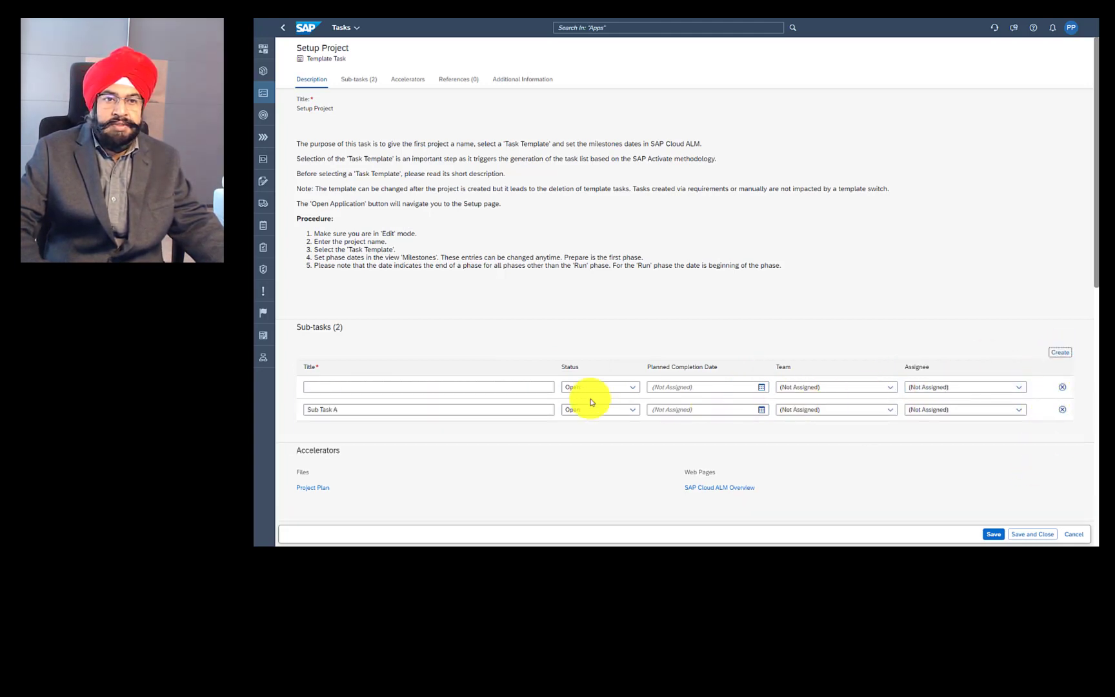
{"action": "left_click", "coordinate": [451, 384]}
{"action": "type", "text": "Sub Ta"}
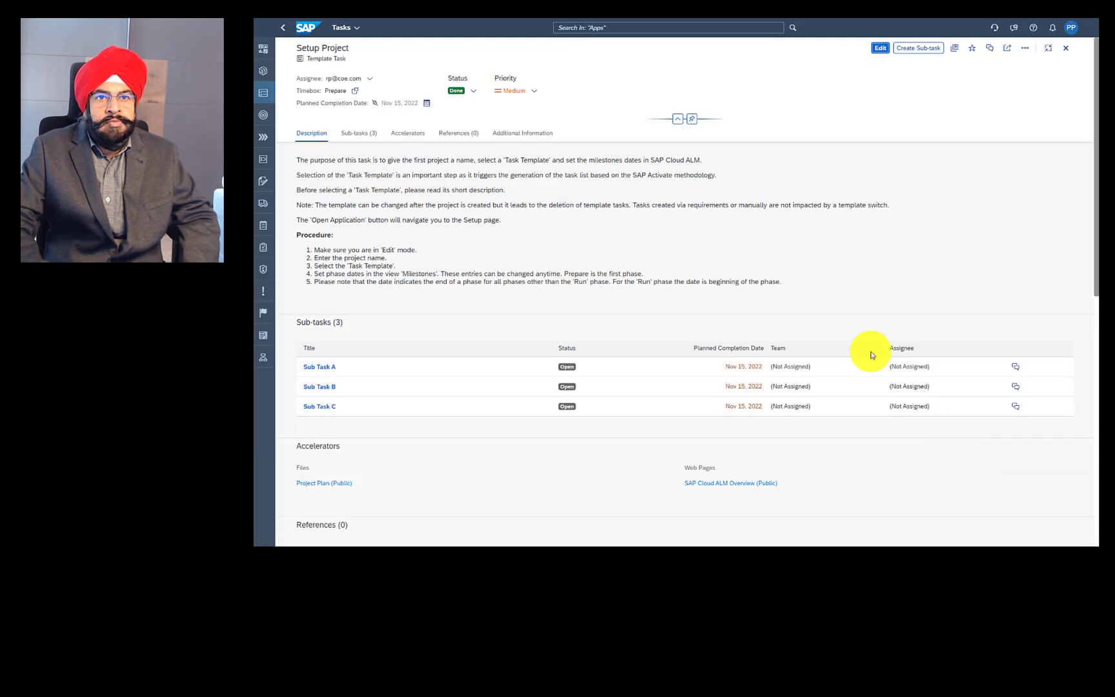
- View the task's References and Additional Information sections
{"action": "left_click", "coordinate": [459, 133]}
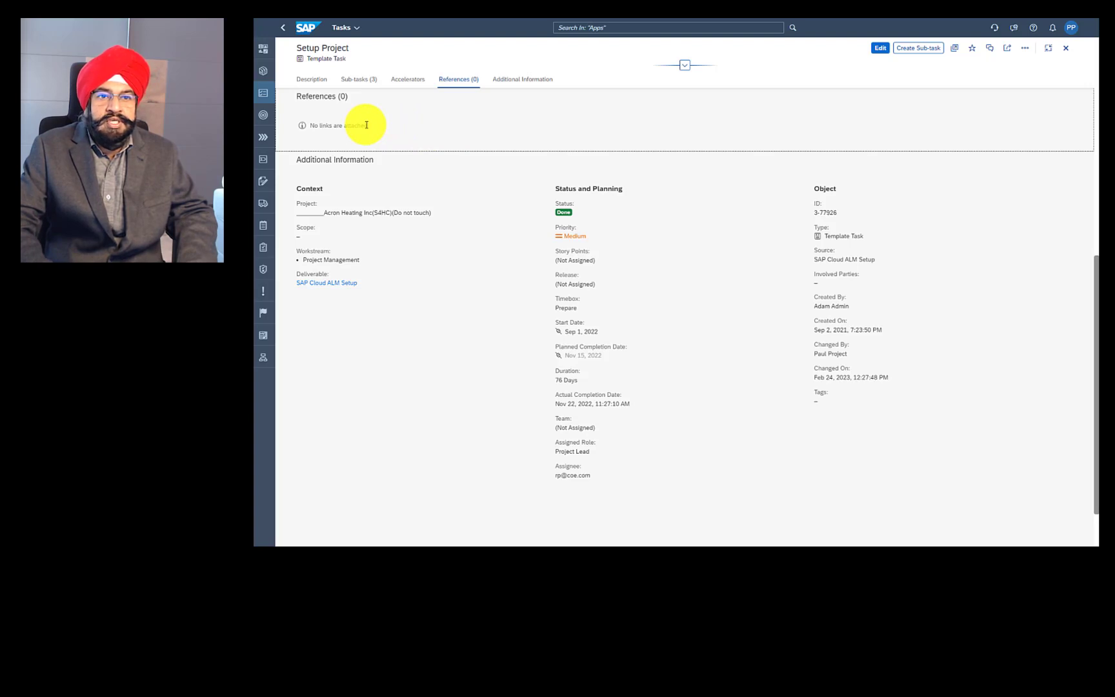
{"action": "left_click", "coordinate": [535, 81]}
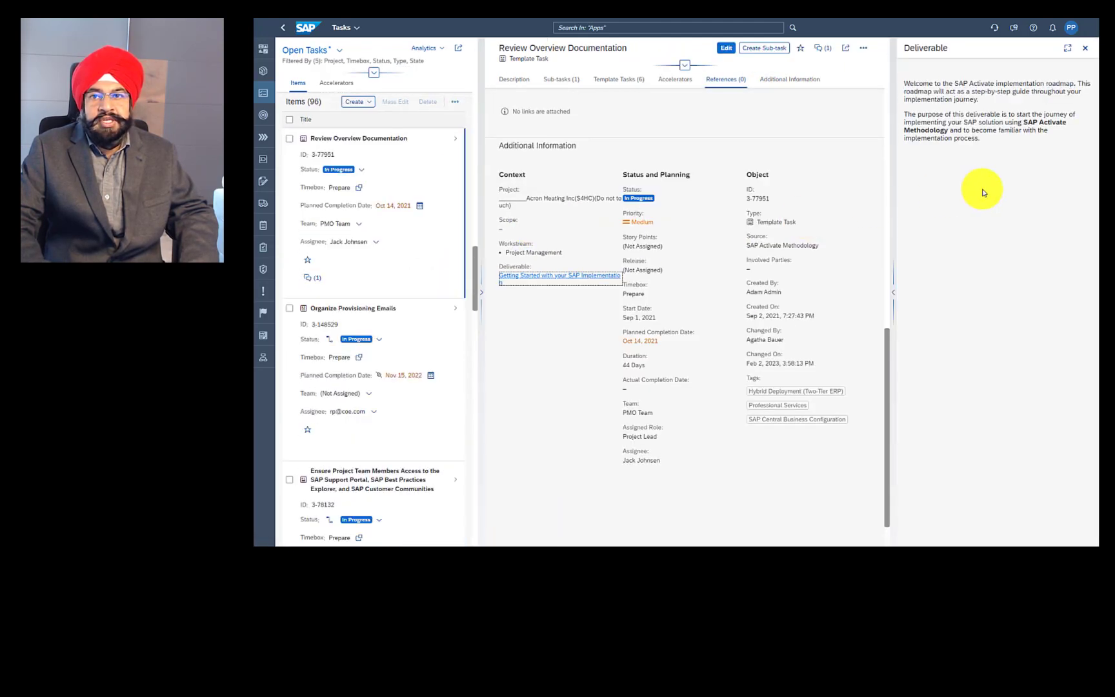
- Close the deliverable description and bring up the task's overflow actions menu
{"action": "left_click", "coordinate": [1085, 48]}
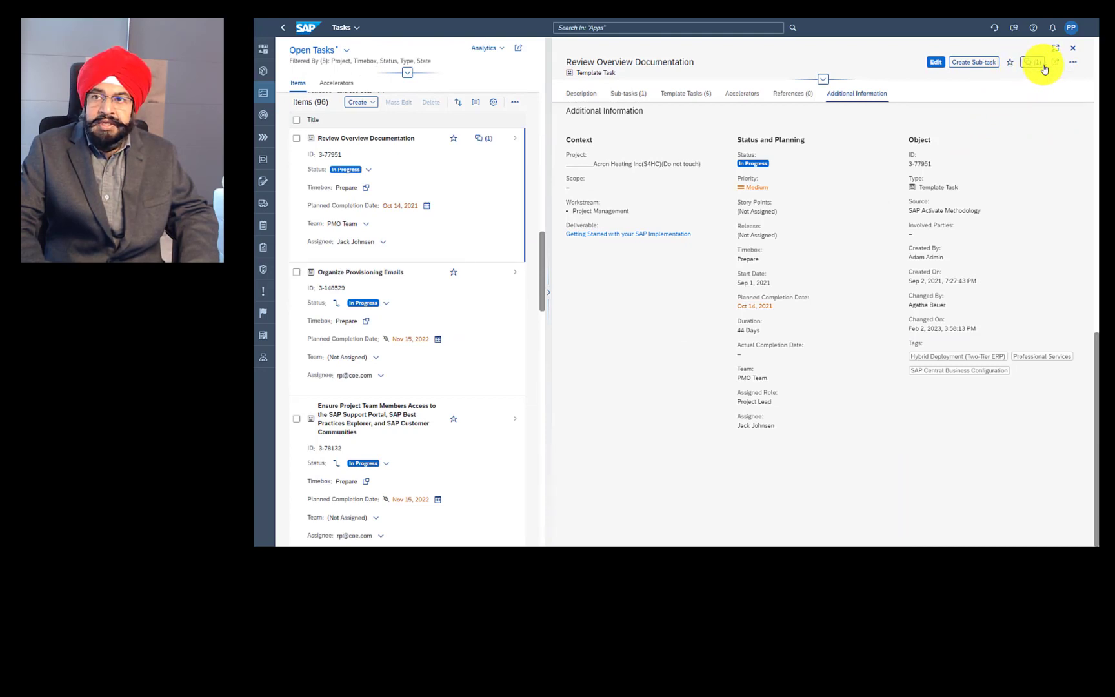
{"action": "left_click", "coordinate": [1073, 63]}
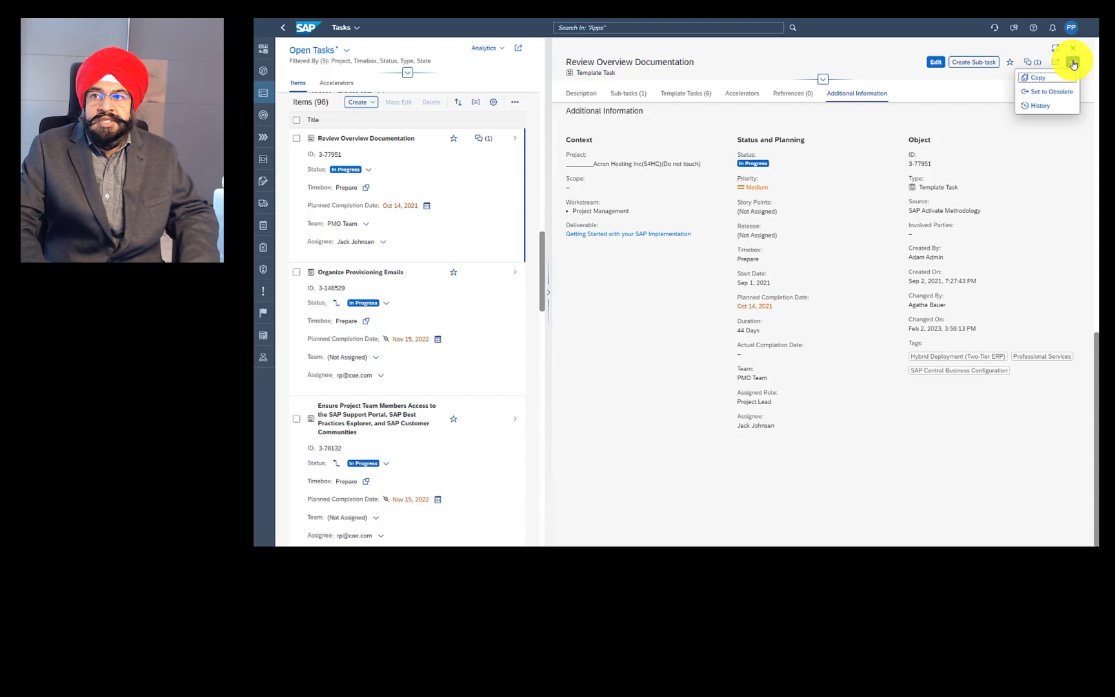
- Show the Review Overview Documentation task's change history and scroll through it
{"action": "left_click", "coordinate": [1040, 107]}
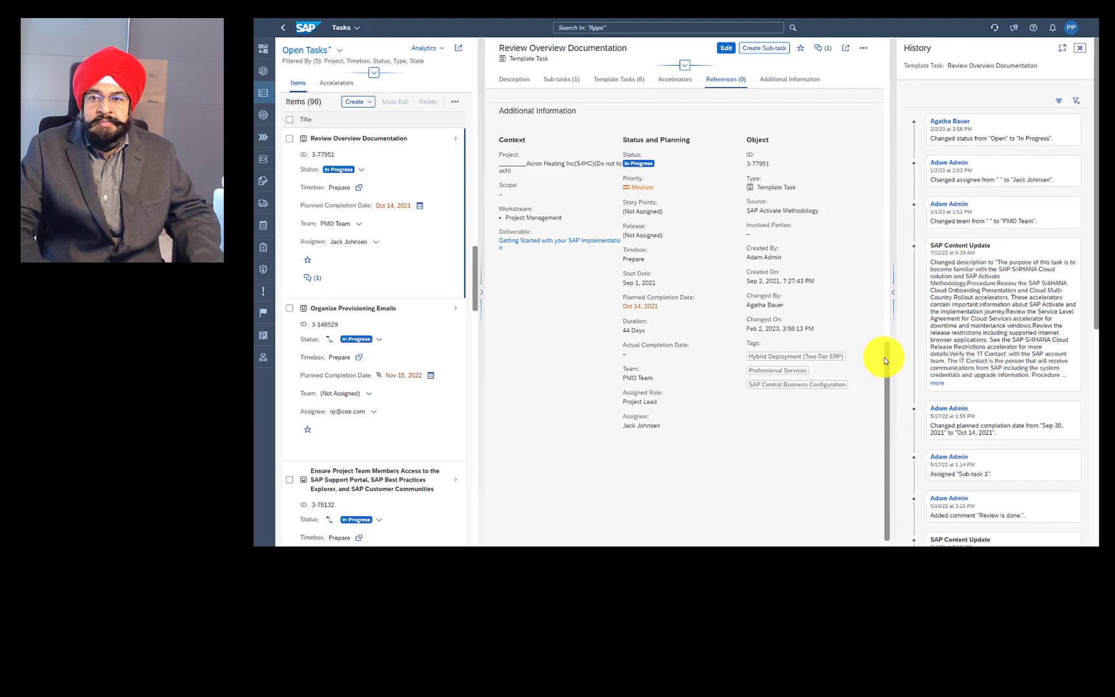
{"action": "left_click_drag", "start_coordinate": [887, 356], "coordinate": [901, 53]}
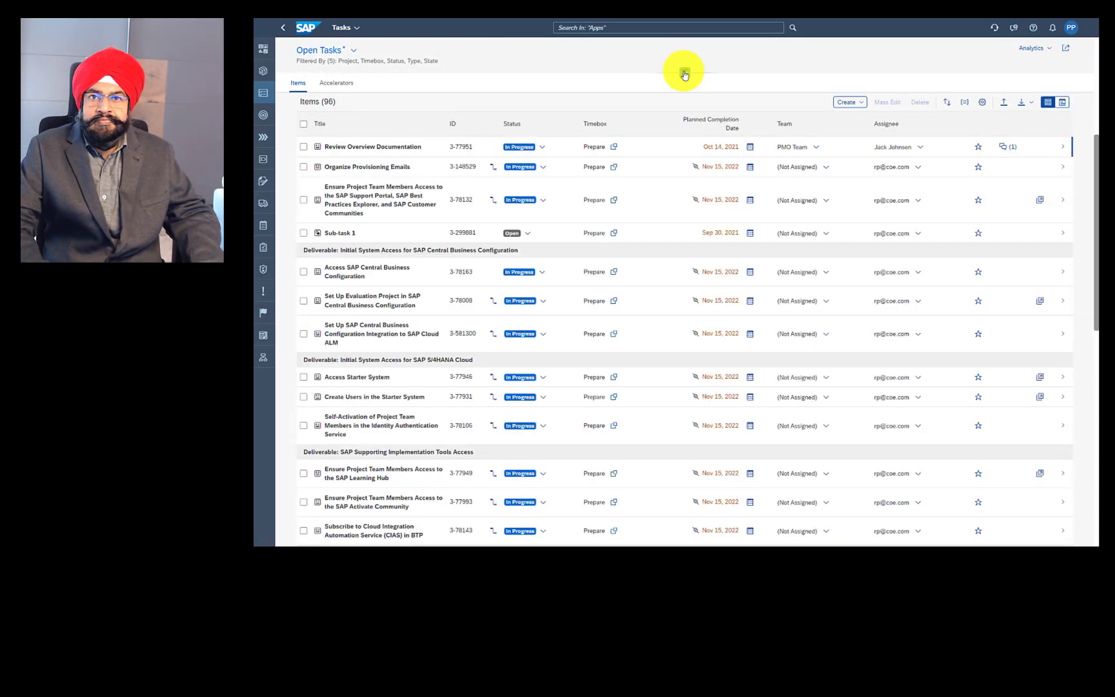
- Expand the filter bar, enable in-app help, and read the Status and Mass Delete List Items topics
{"action": "left_click", "coordinate": [681, 71]}
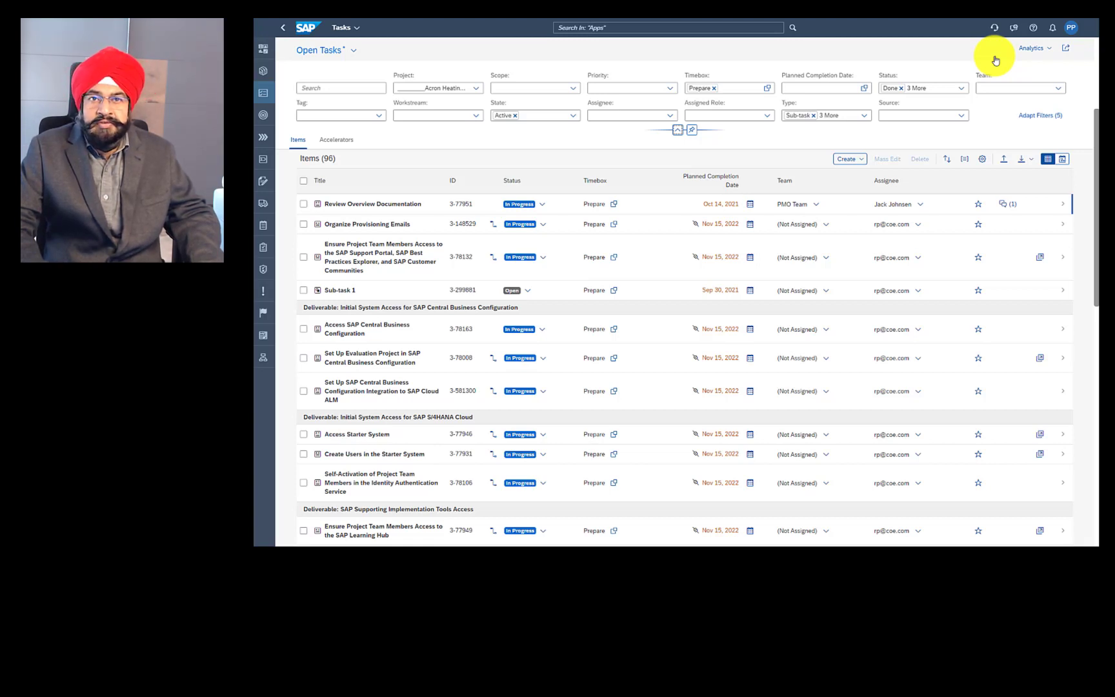
{"action": "left_click", "coordinate": [1032, 29]}
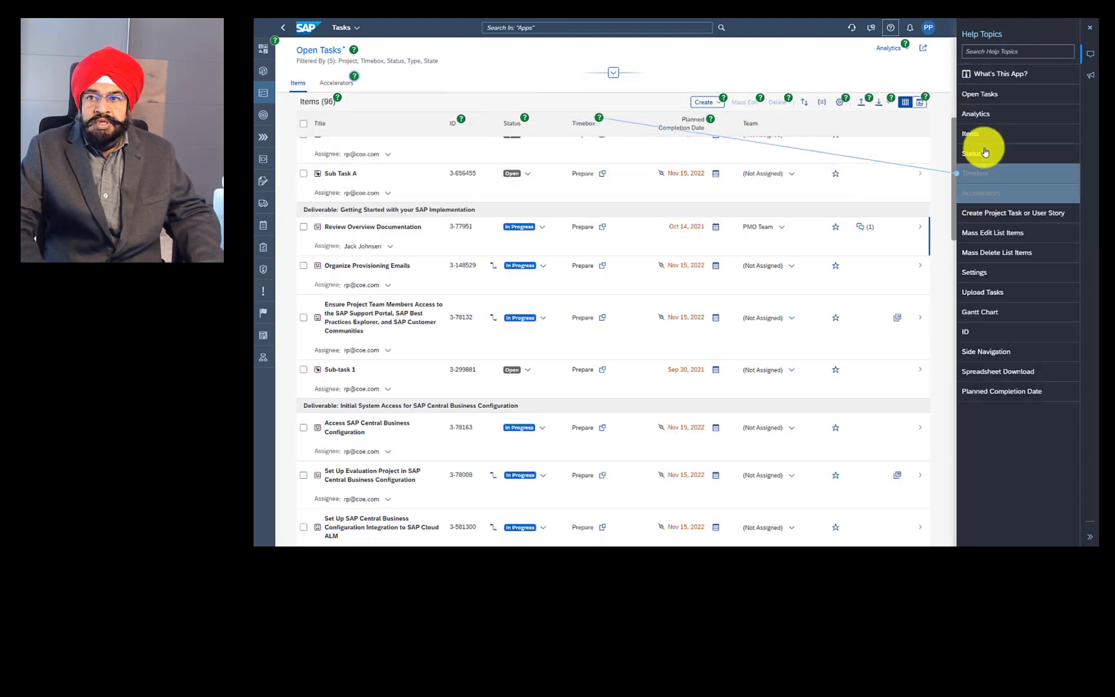
{"action": "left_click", "coordinate": [985, 153]}
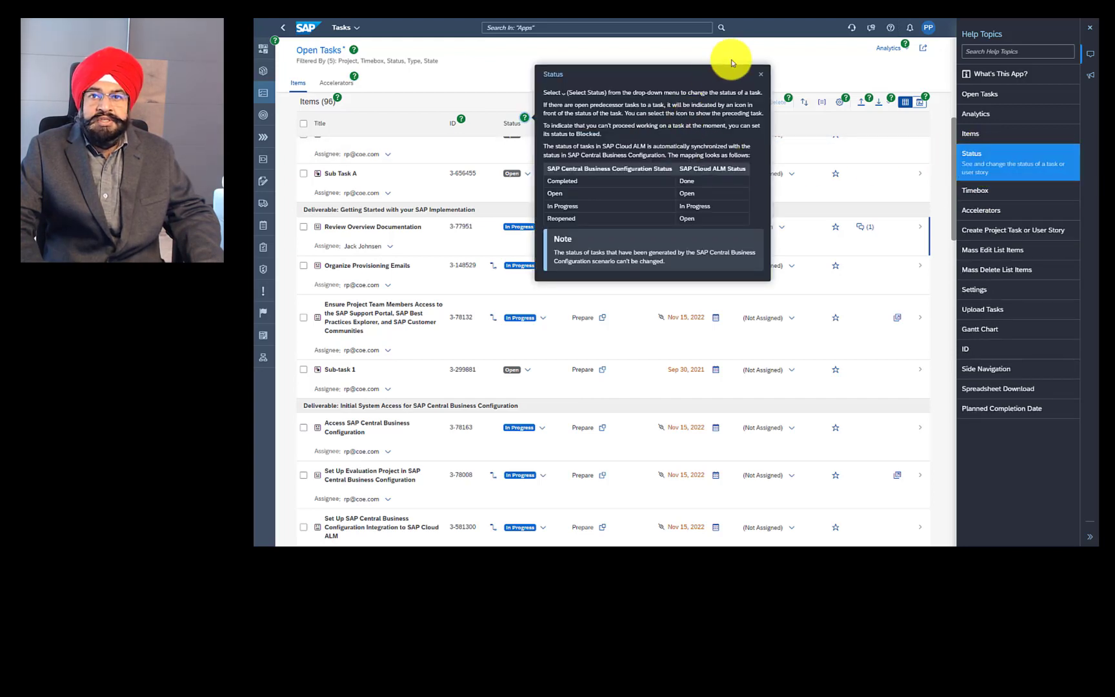
{"action": "left_click", "coordinate": [761, 77]}
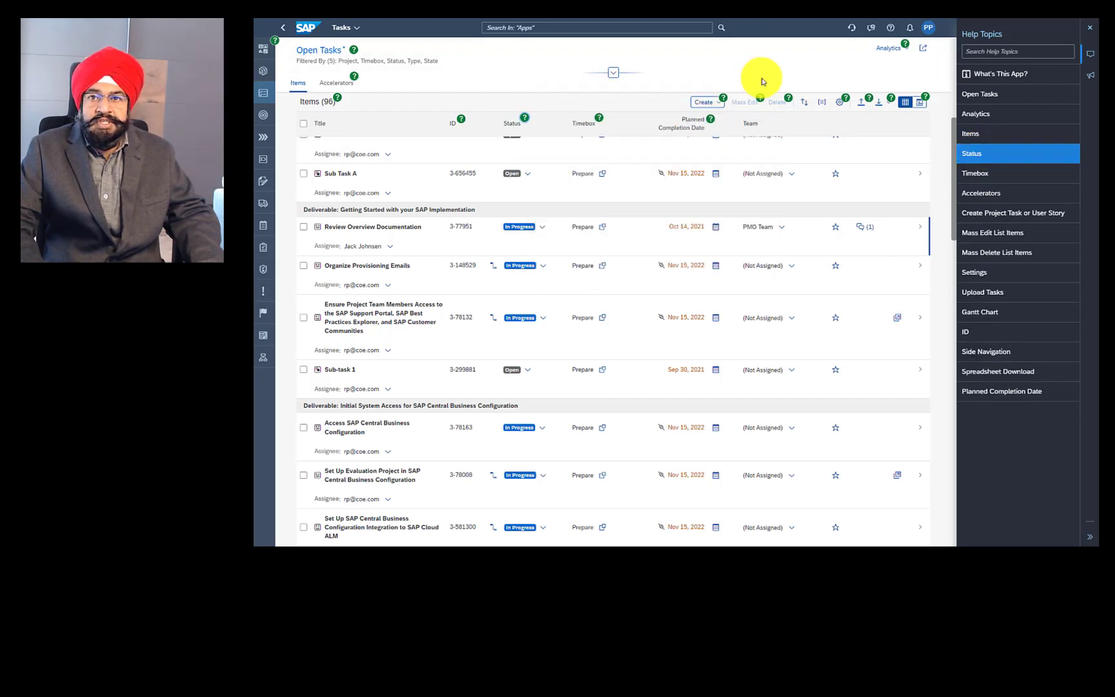
{"action": "left_click", "coordinate": [788, 99]}
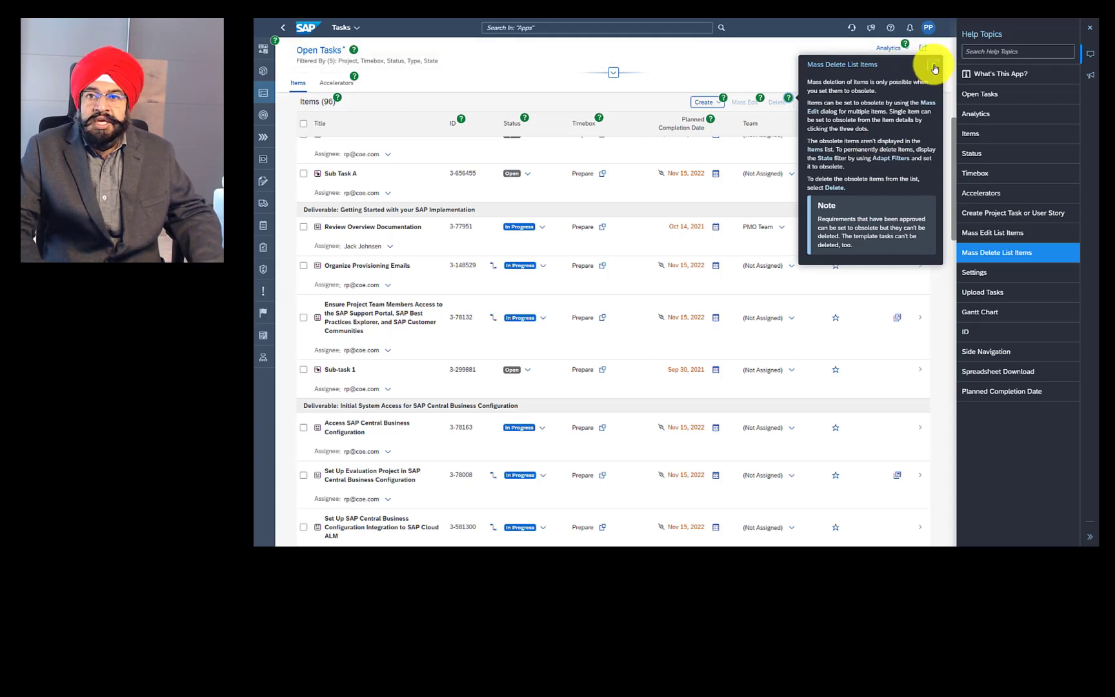
{"action": "left_click", "coordinate": [971, 95]}
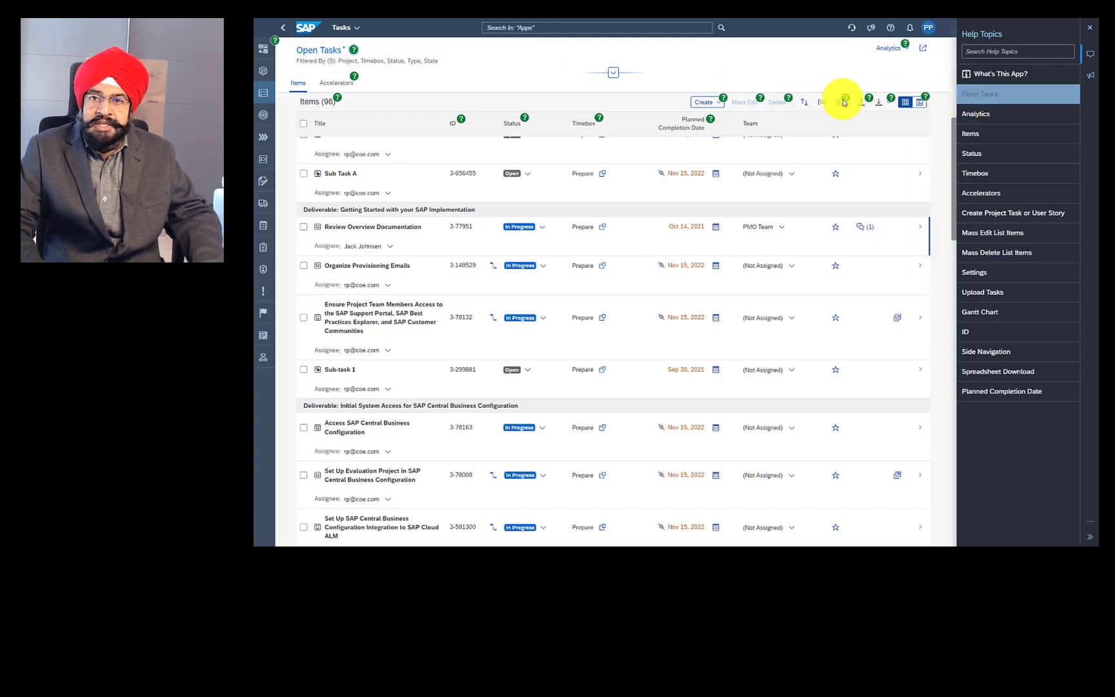